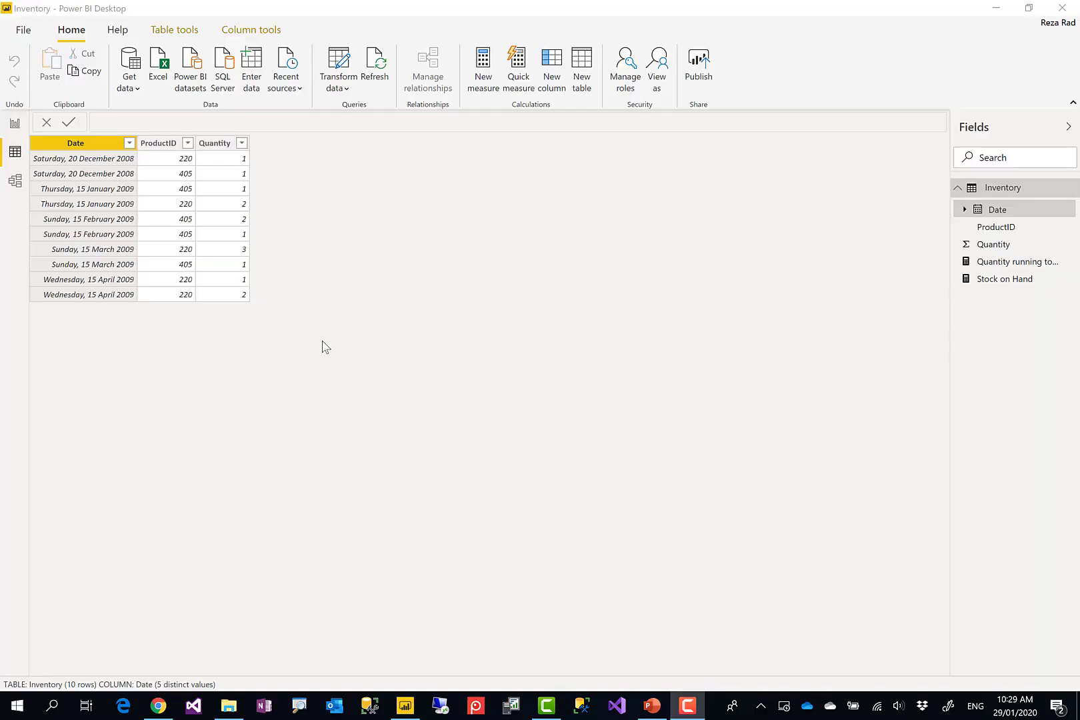
# Magnify the Inventory table with ZoomIt and mark its Date, ProductID and Quantity columns in red.
pyautogui.click(299, 707)
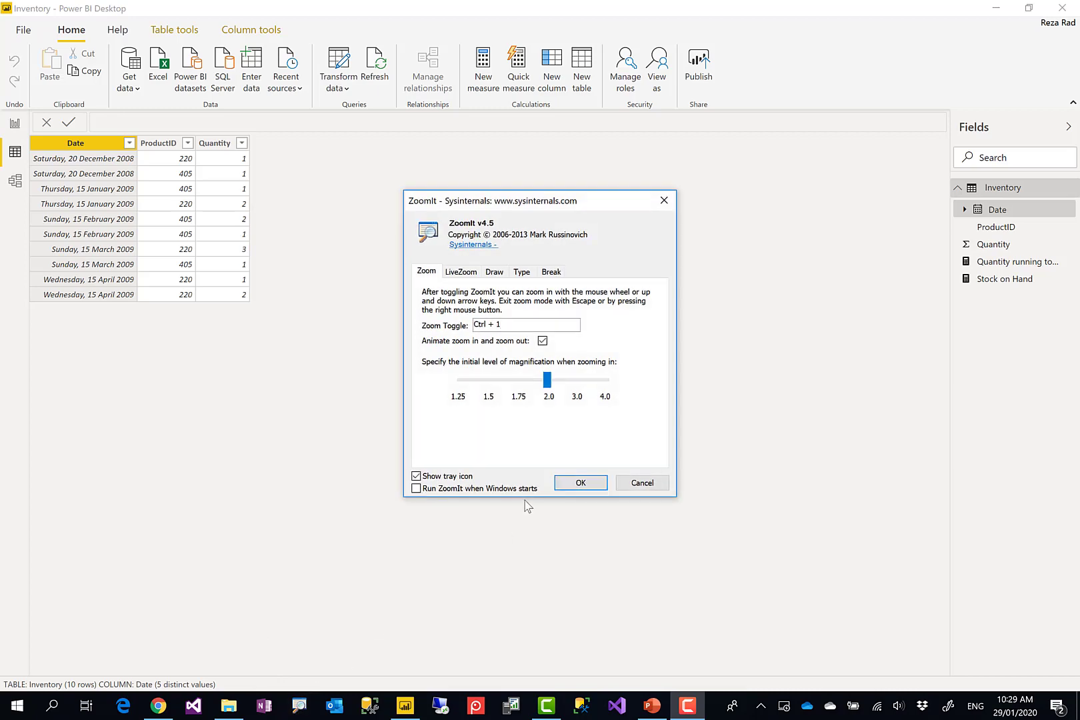
pyautogui.click(579, 483)
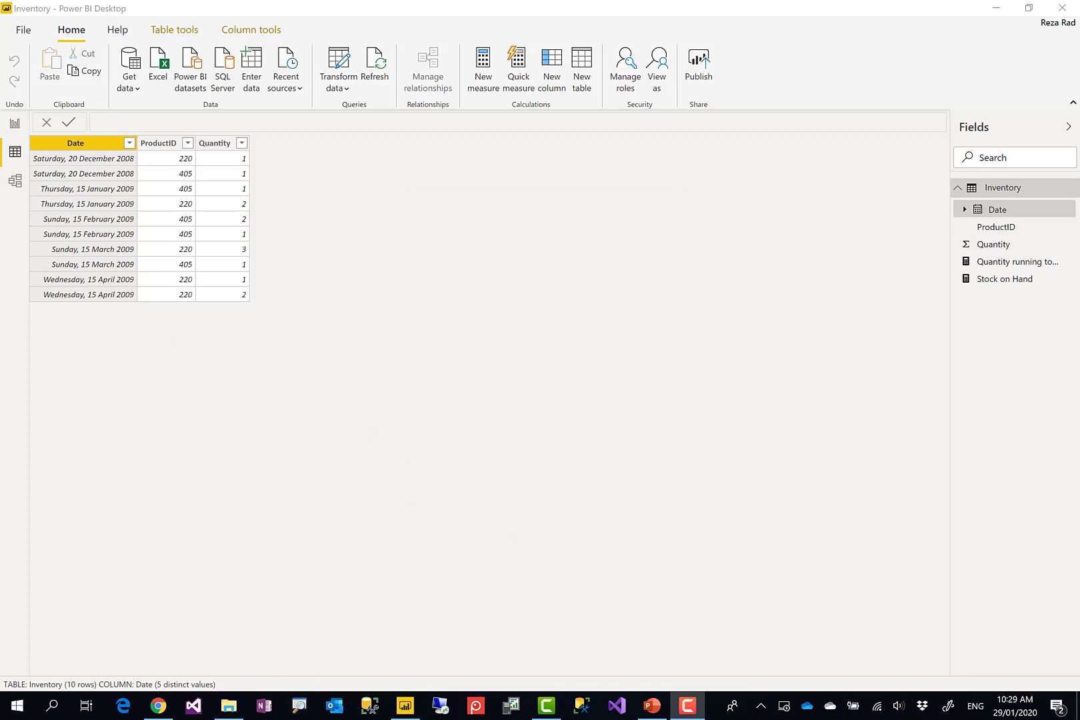
pyautogui.hotkey('ctrl', '1')
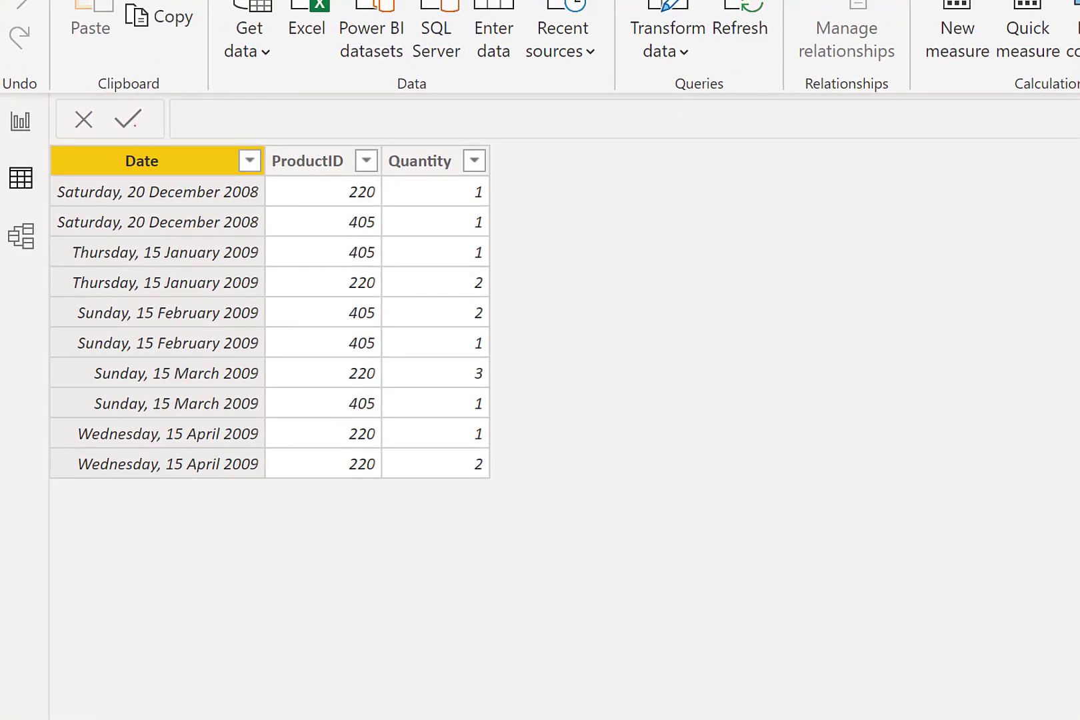
pyautogui.moveTo(47, 140); pyautogui.dragTo(532, 517)
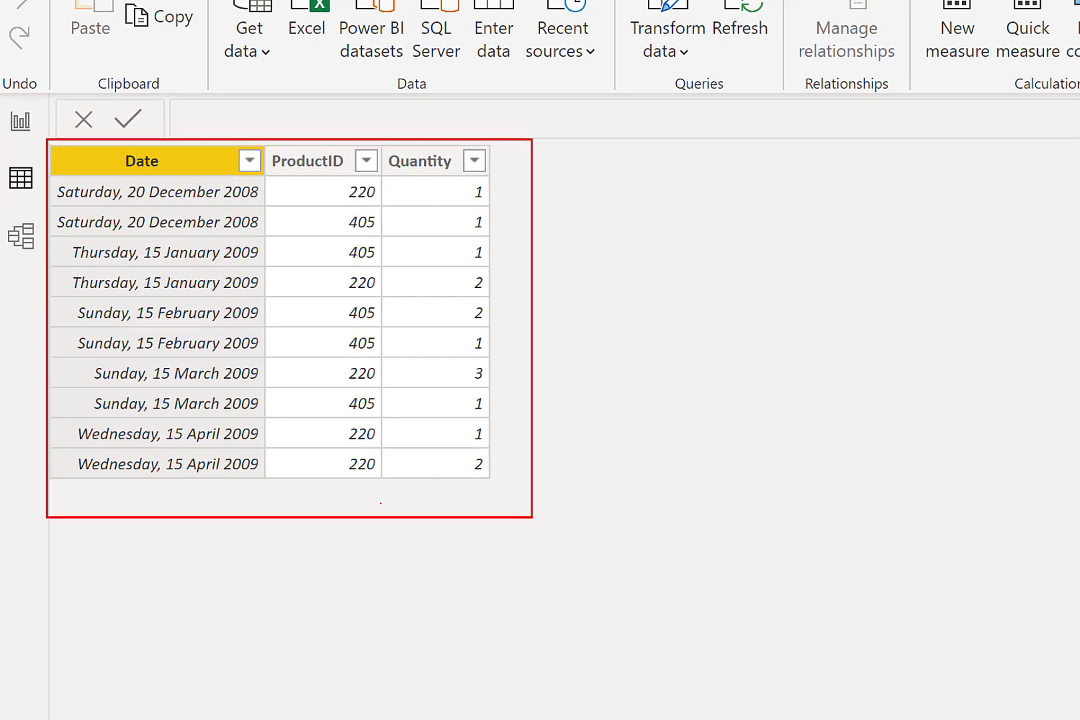
pyautogui.moveTo(66, 487)
pyautogui.mouseDown()
pyautogui.moveTo(174, 491)
pyautogui.moveTo(244, 473)
pyautogui.moveTo(350, 501)
pyautogui.moveTo(389, 484)
pyautogui.moveTo(429, 498)
pyautogui.moveTo(487, 476)
pyautogui.mouseUp()
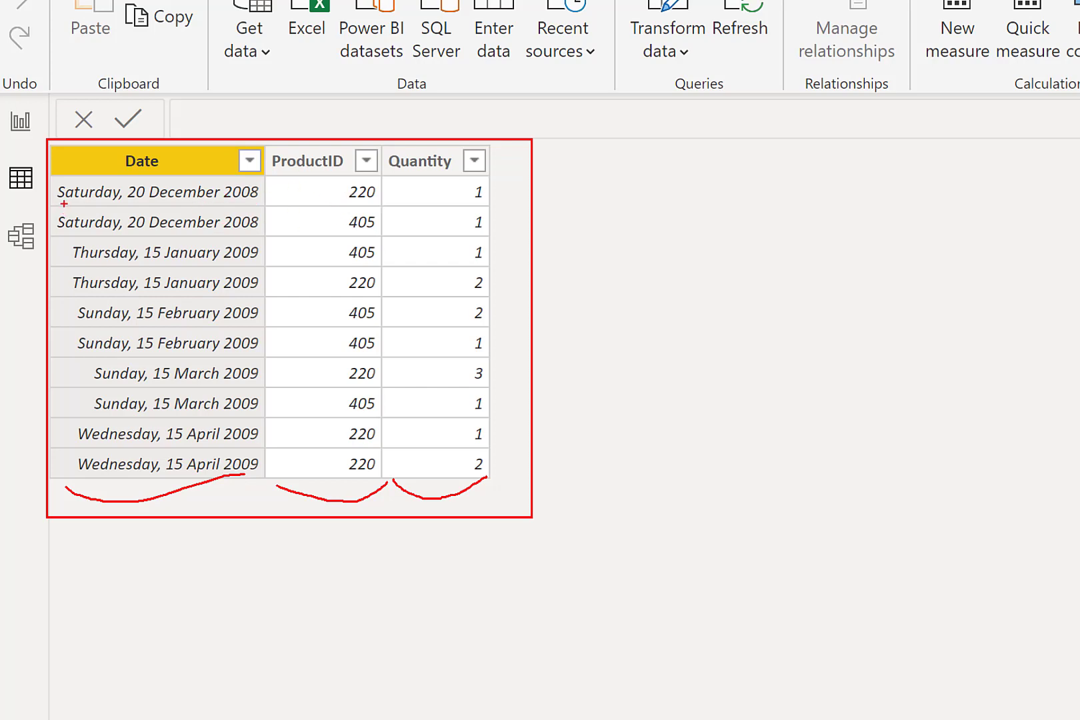
# Examine the daily stock matrix on the Desired output report page and outline the January 2009 values for both products.
pyautogui.click(15, 125)
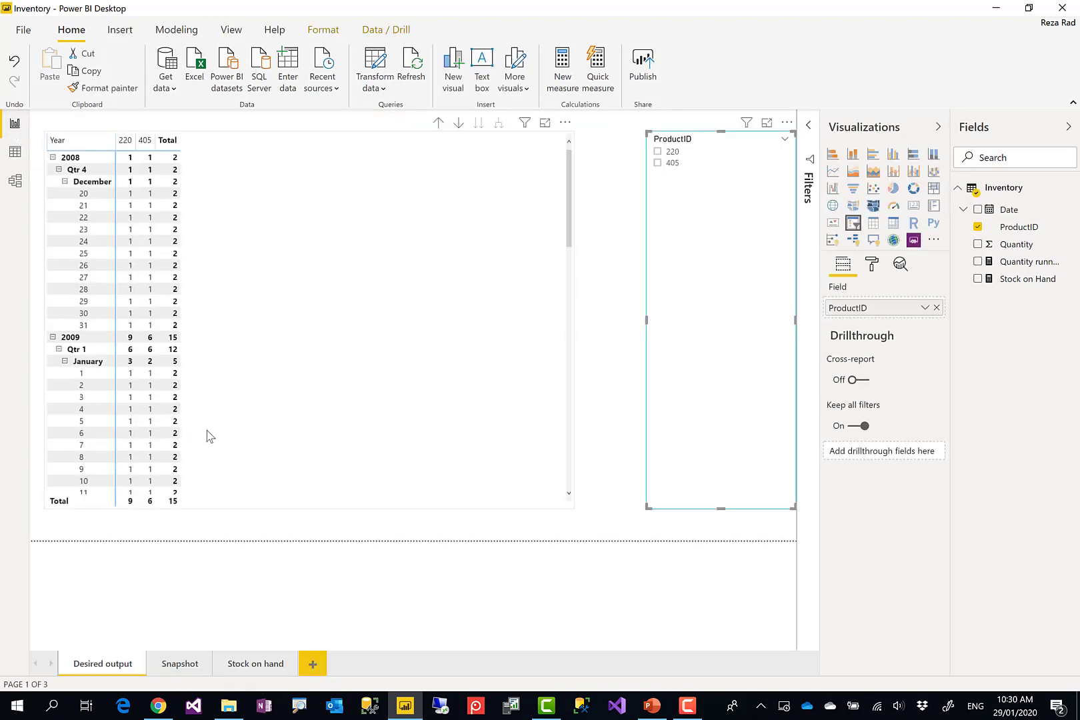
pyautogui.click(227, 441)
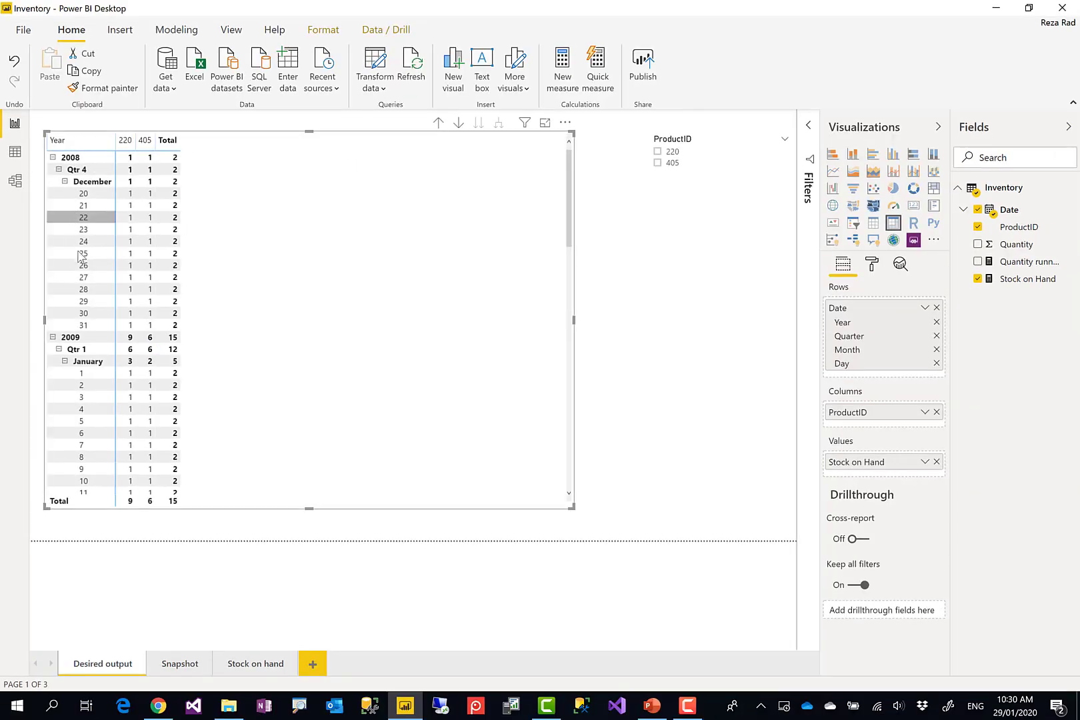
pyautogui.scroll(-5, 149, 344)
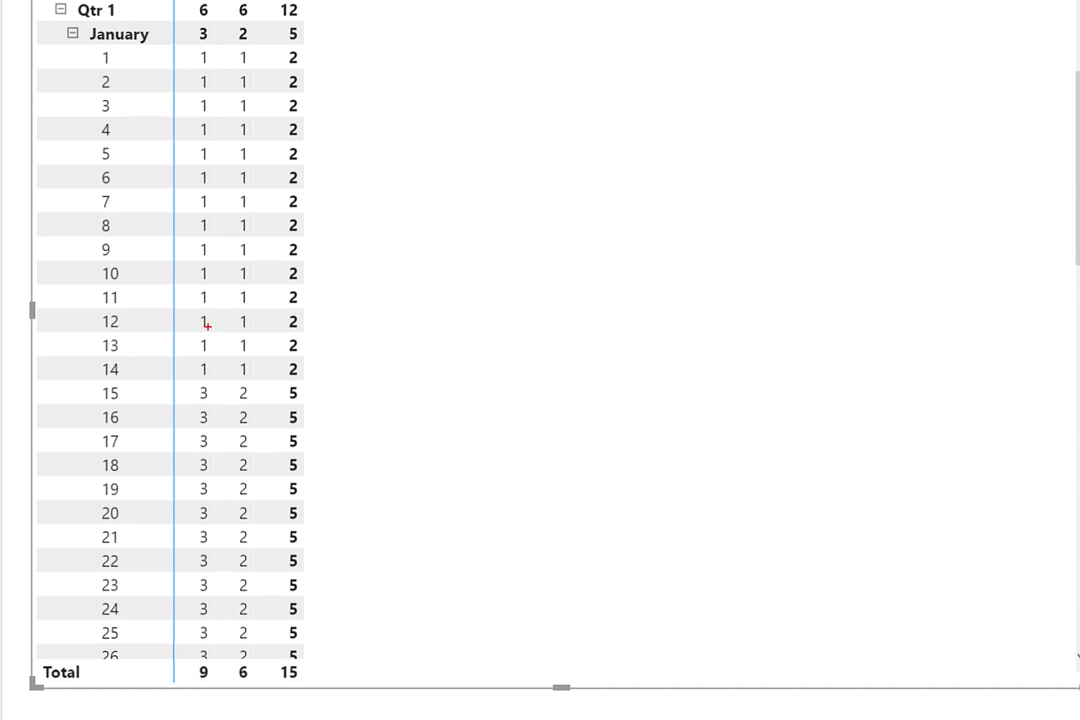
pyautogui.moveTo(185, 285)
pyautogui.mouseDown()
pyautogui.moveTo(258, 475)
pyautogui.moveTo(259, 640)
pyautogui.mouseUp()
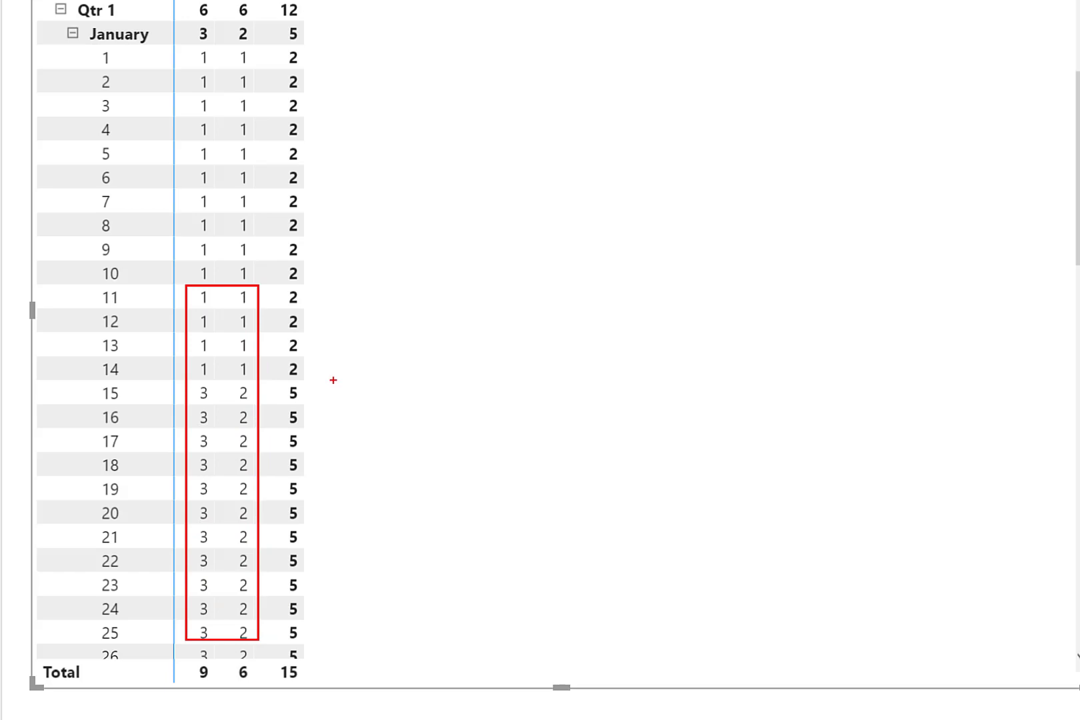
pyautogui.press('Escape')
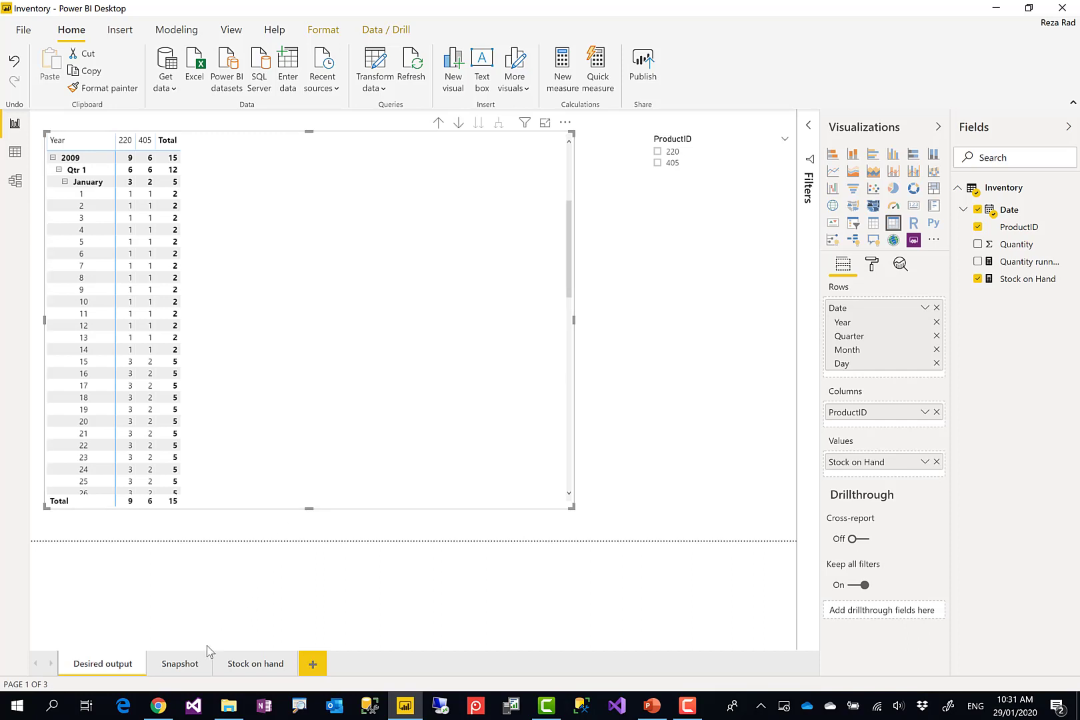
# Review the Snapshot page's table, marking its daily rows and reading the Stock on Hand values for products 220 and 405.
pyautogui.click(186, 668)
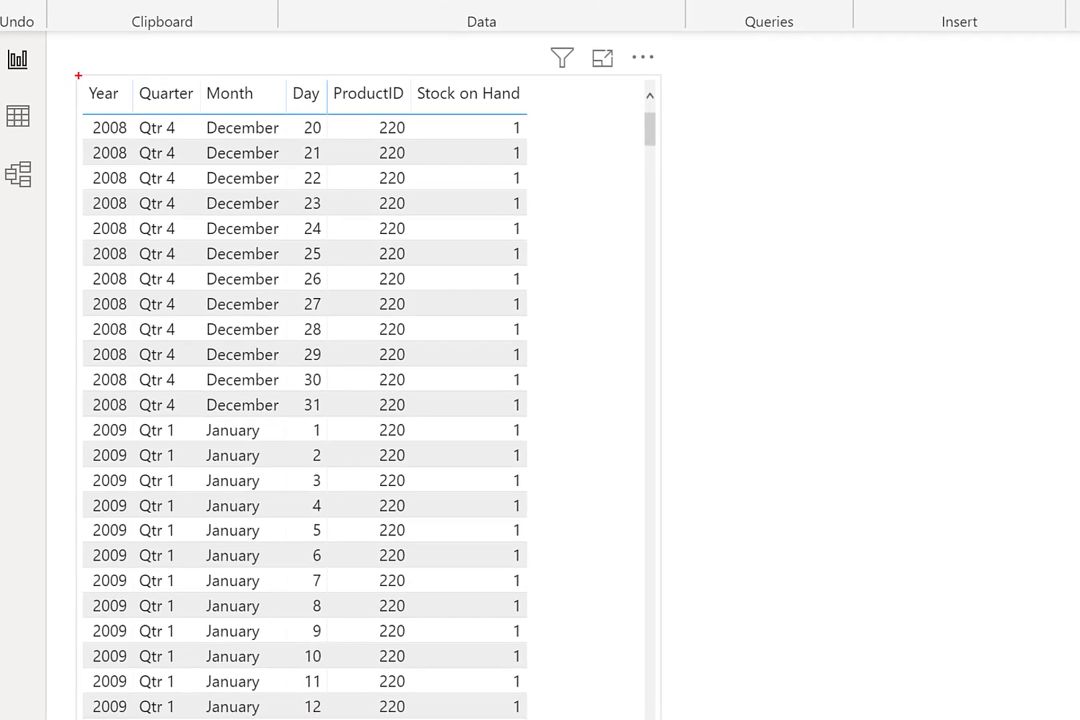
pyautogui.moveTo(78, 75)
pyautogui.mouseDown()
pyautogui.moveTo(296, 552)
pyautogui.moveTo(536, 694)
pyautogui.mouseUp()
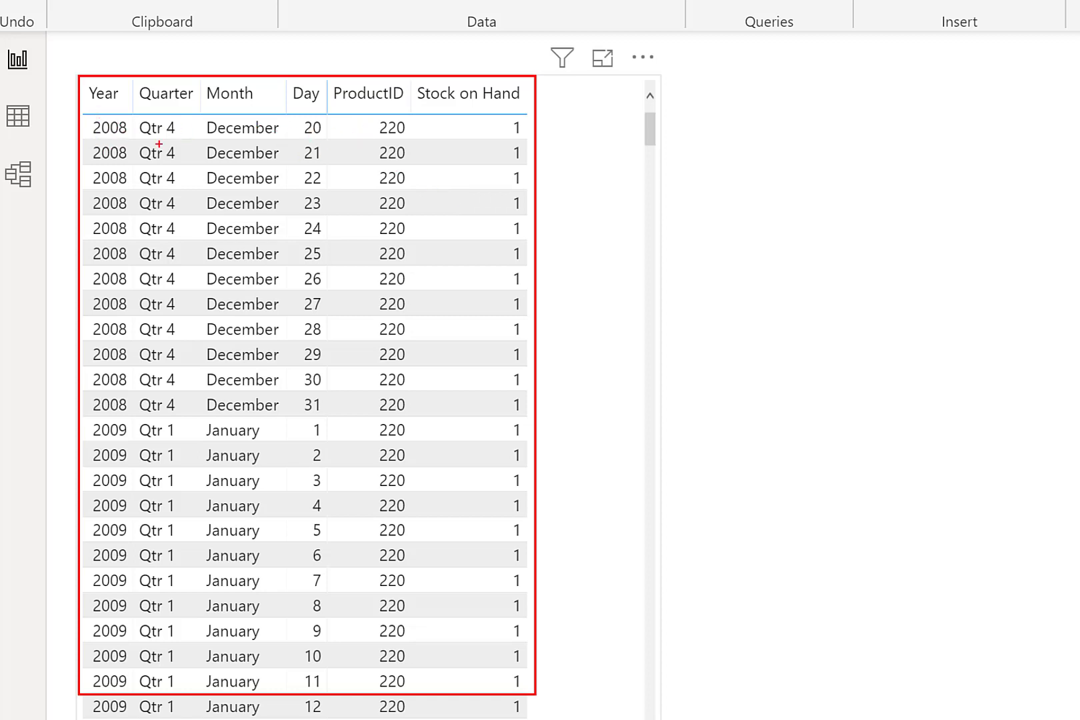
pyautogui.moveTo(83, 111); pyautogui.dragTo(539, 168)
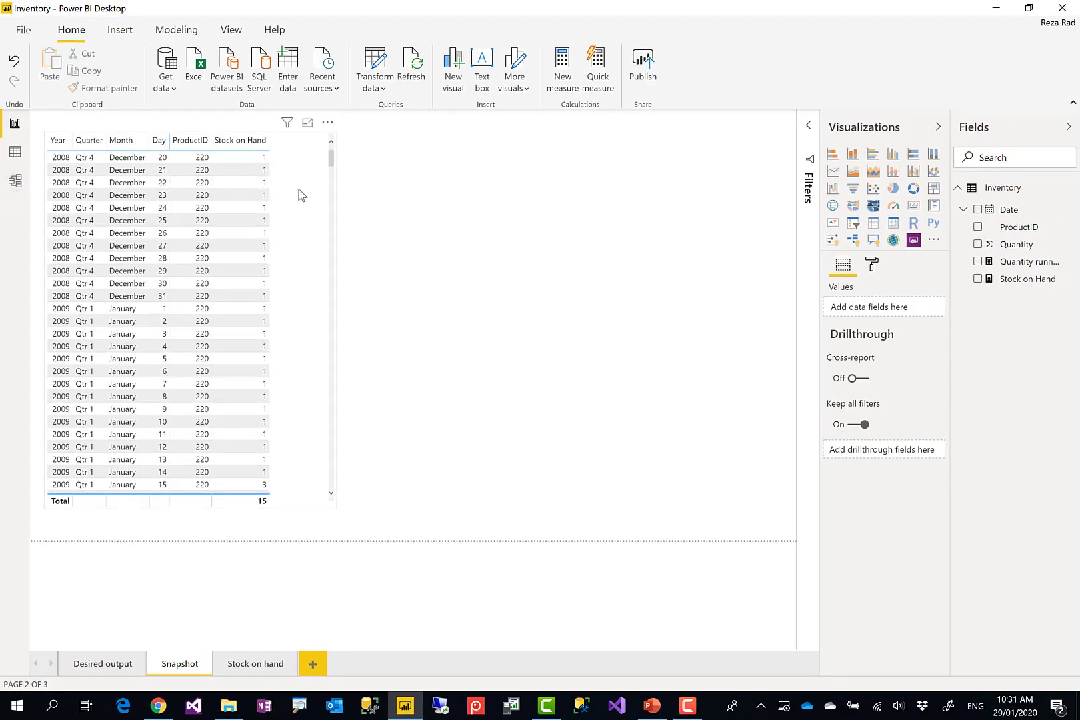
pyautogui.click(219, 308)
pyautogui.scroll(-8, 229, 314)
pyautogui.scroll(-20, 229, 313)
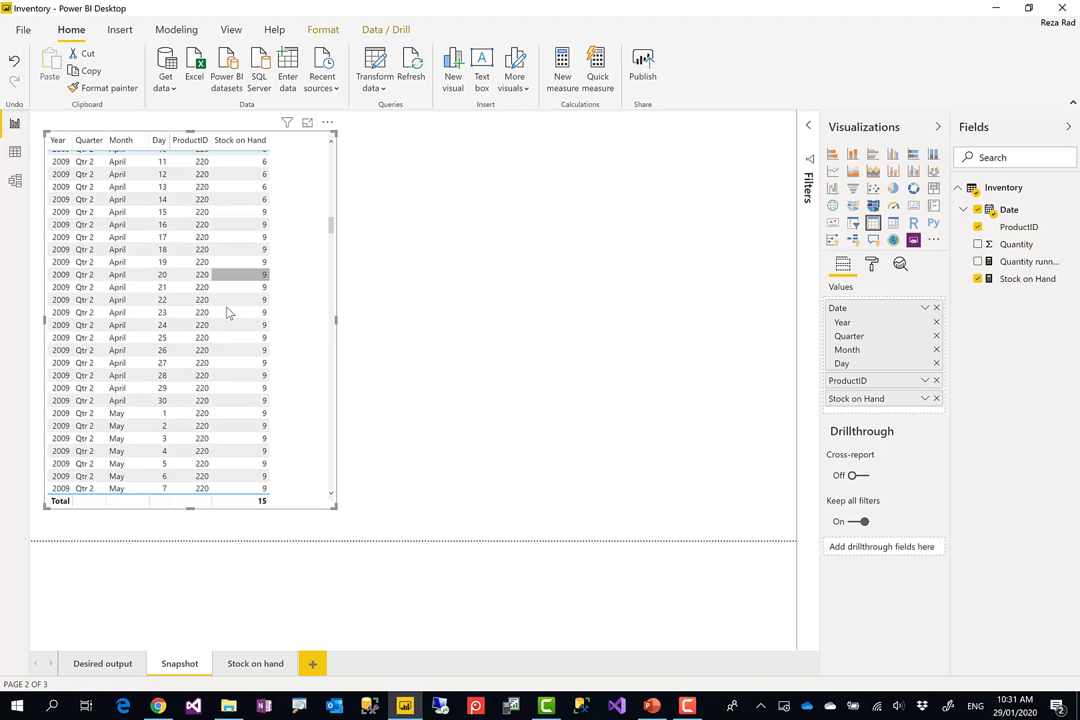
pyautogui.scroll(-20, 229, 313)
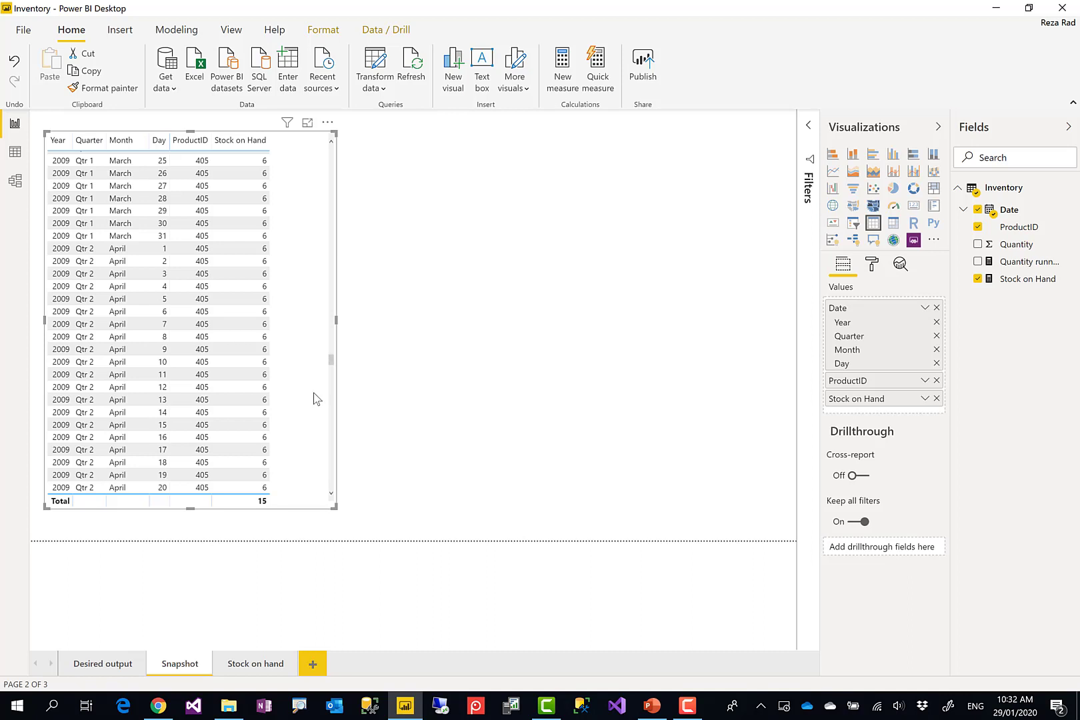
# Open Calculator beside the snapshot table and multiply 10 by 365.
pyautogui.press('super+r')
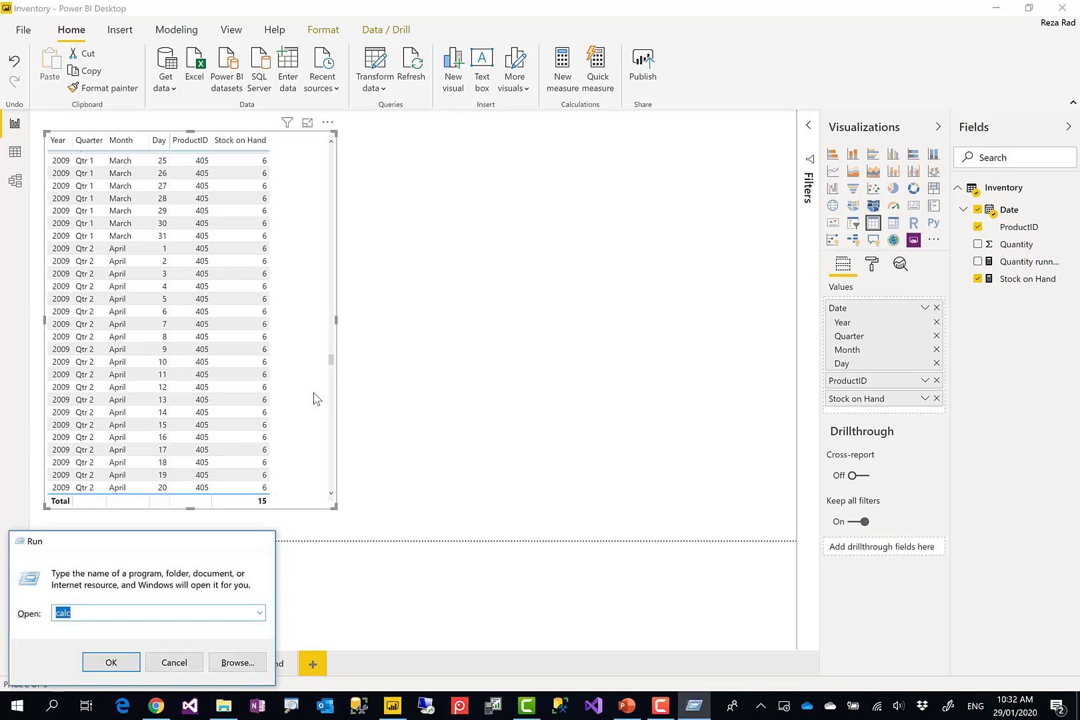
pyautogui.press('Return')
pyautogui.moveTo(863, 38); pyautogui.dragTo(623, 143)
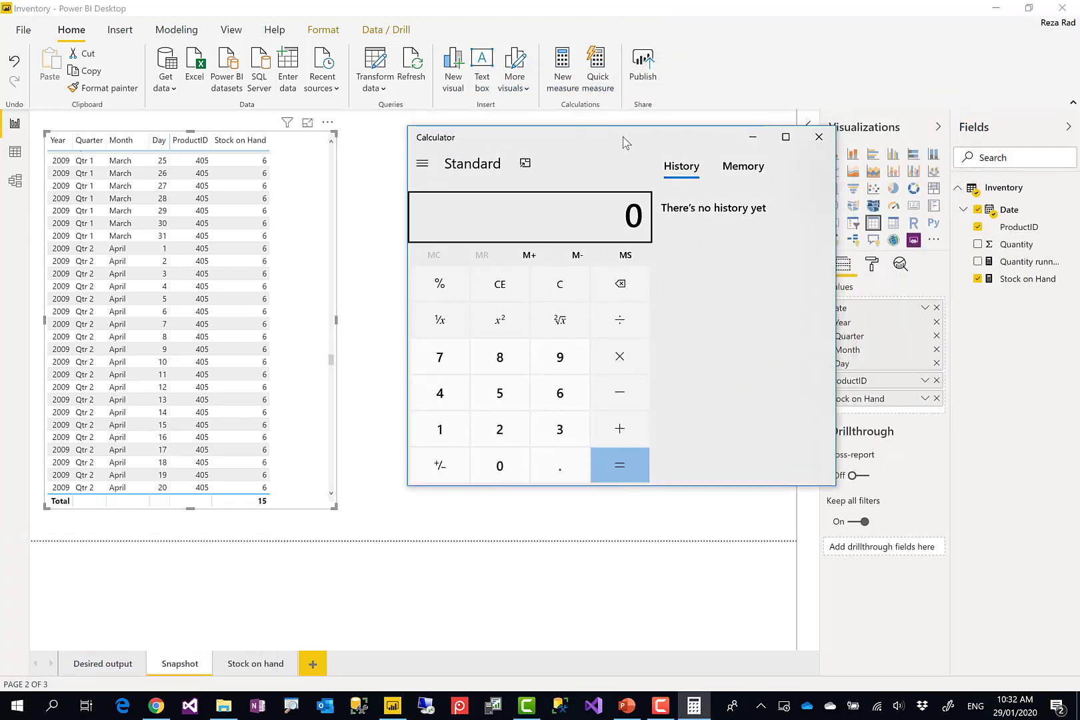
pyautogui.write('10')
pyautogui.press('*')
pyautogui.press('6')
pyautogui.press('BackSpace')
pyautogui.write('365')
pyautogui.press('Return')
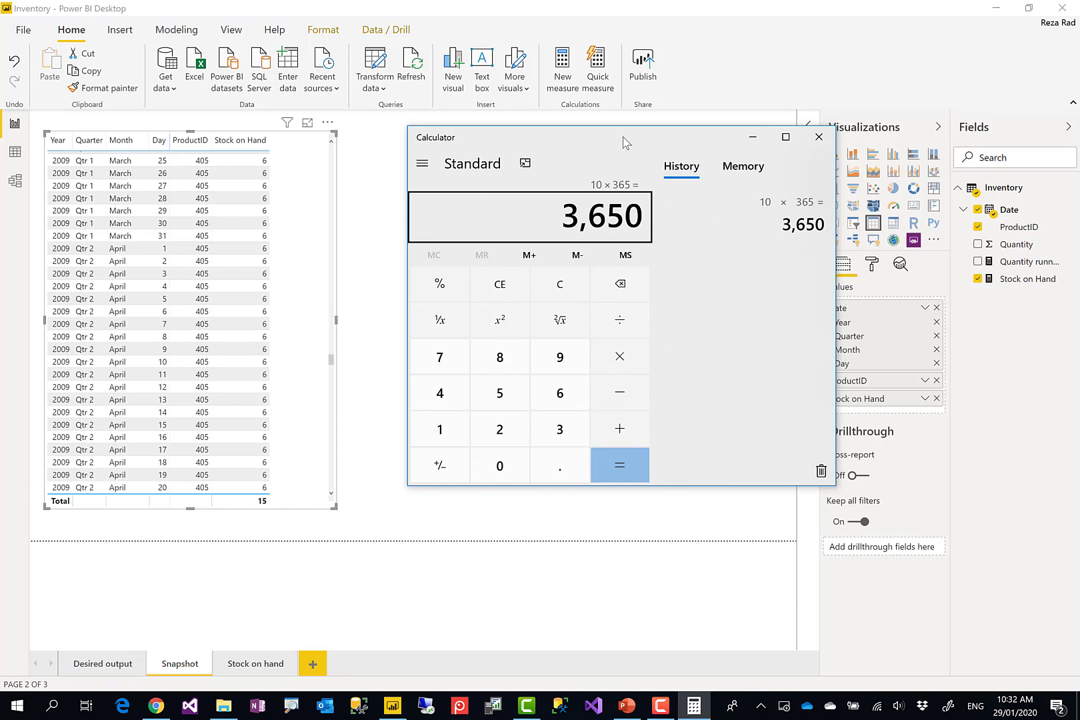
# Multiply the calculated result by 1000 and then by 10.
pyautogui.press('*')
pyautogui.write('1000')
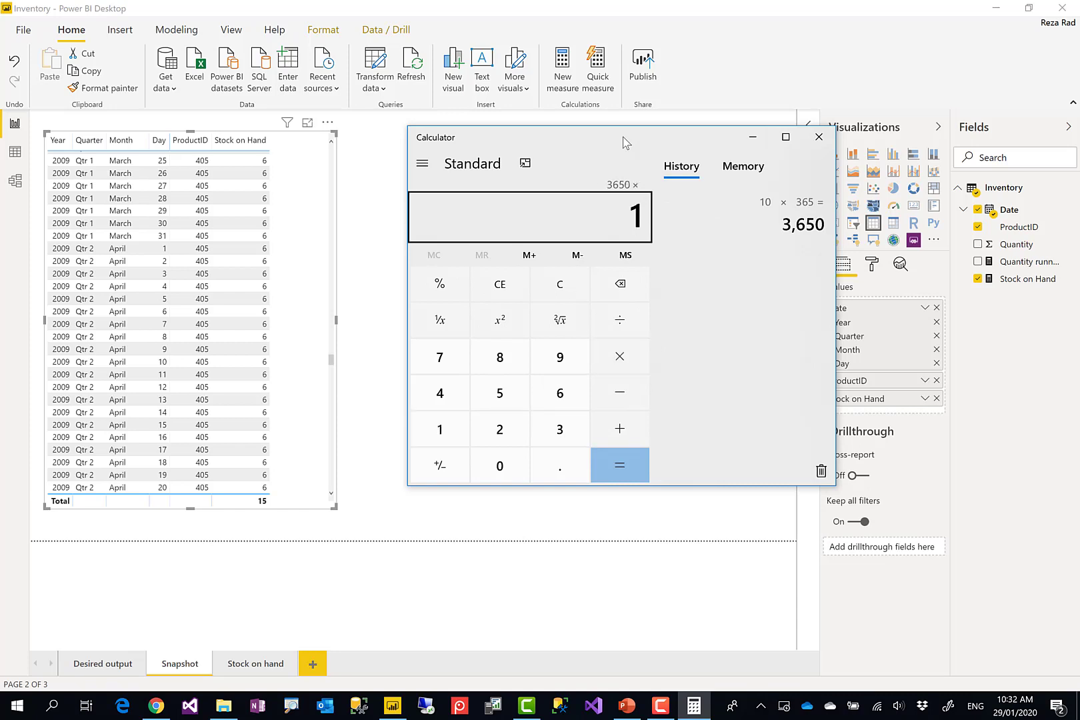
pyautogui.press('Return')
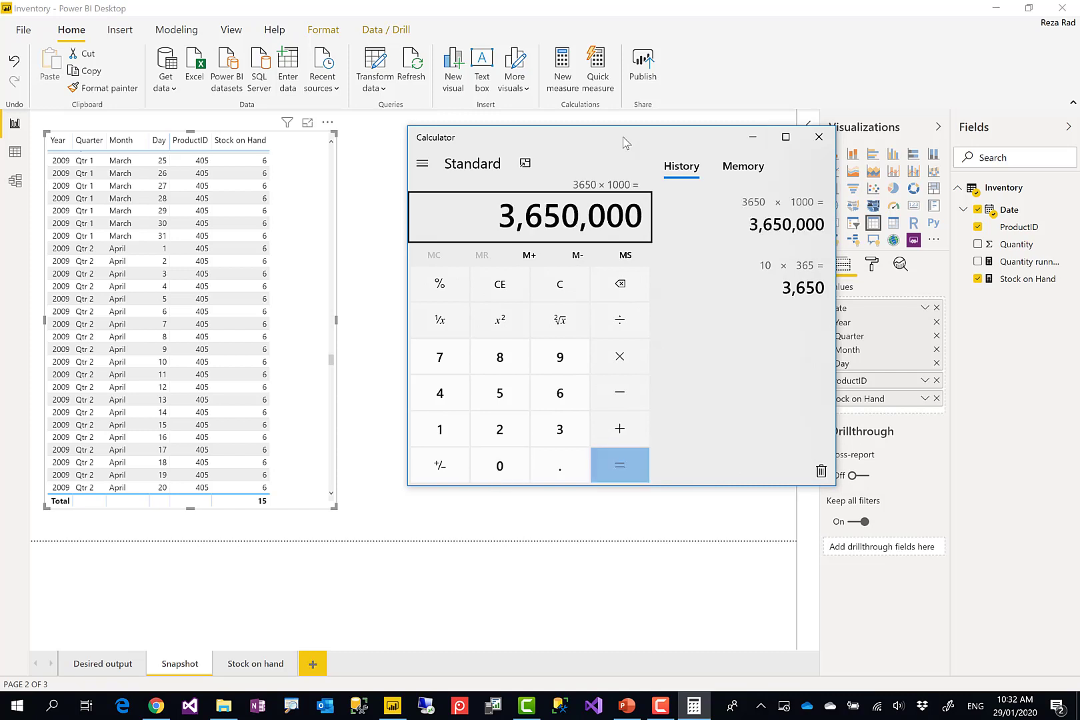
pyautogui.press('*')
pyautogui.write('10')
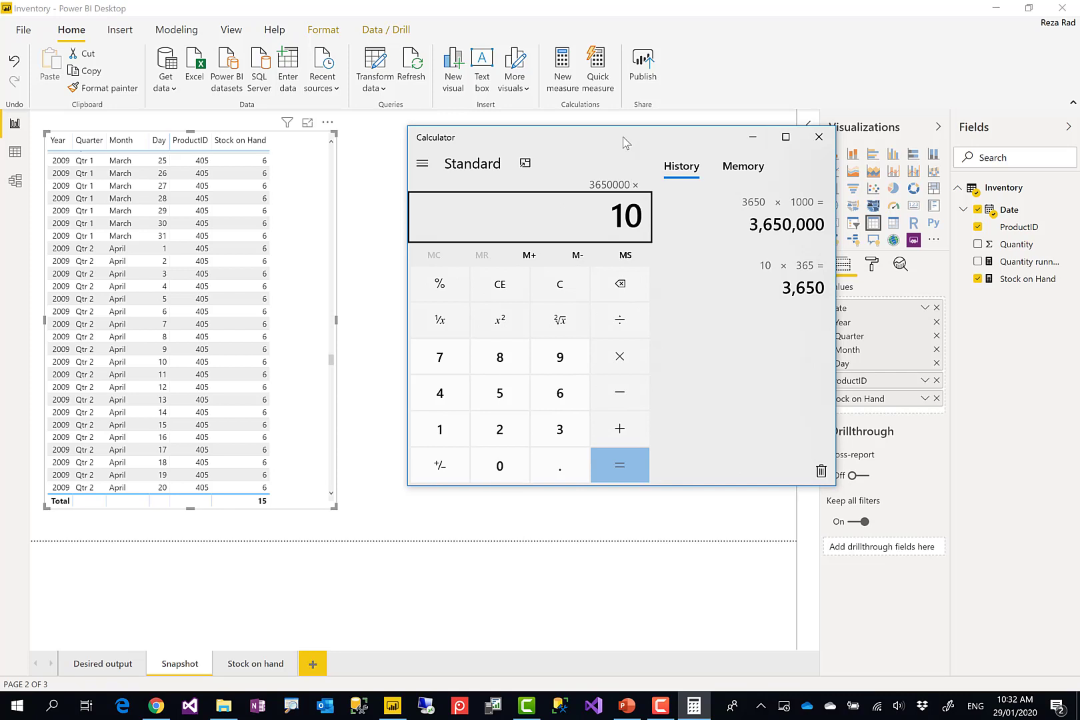
pyautogui.press('Return')
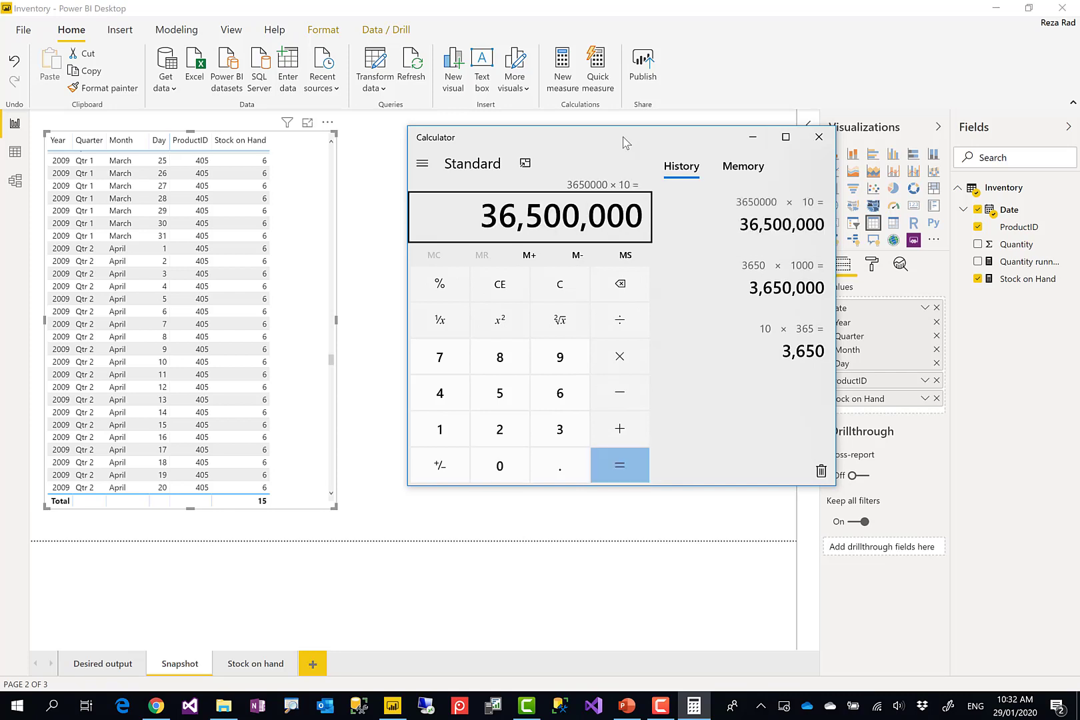
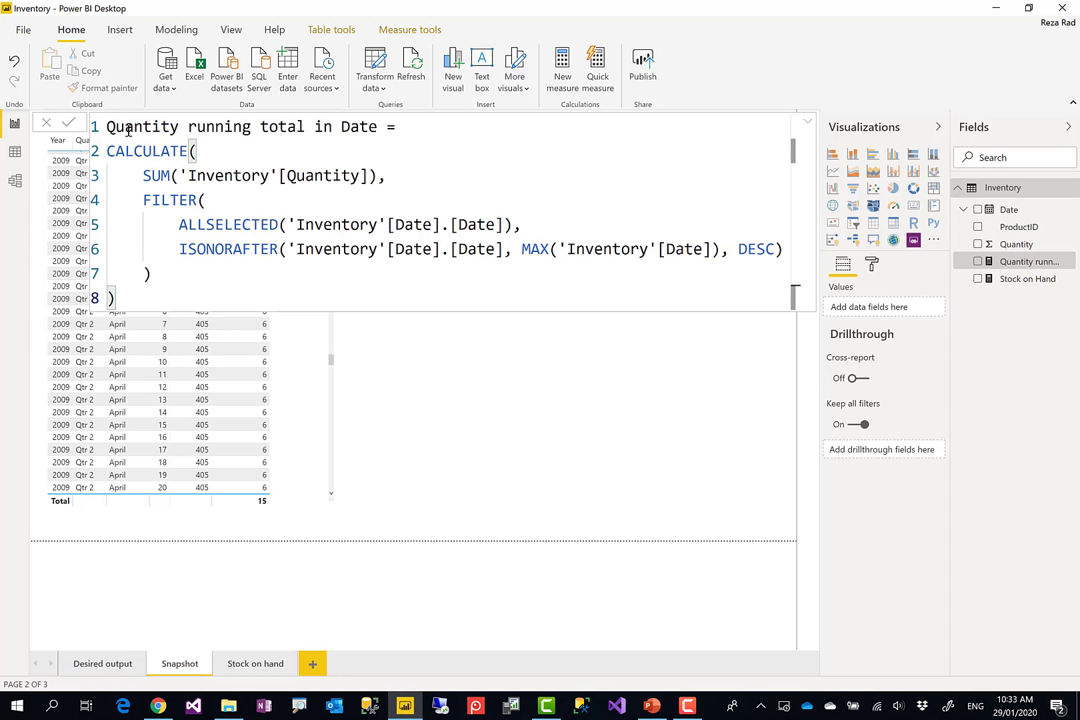
# Start a new quick measure that uses the Running total calculation.
pyautogui.click(159, 295)
pyautogui.click(598, 74)
pyautogui.click(598, 72)
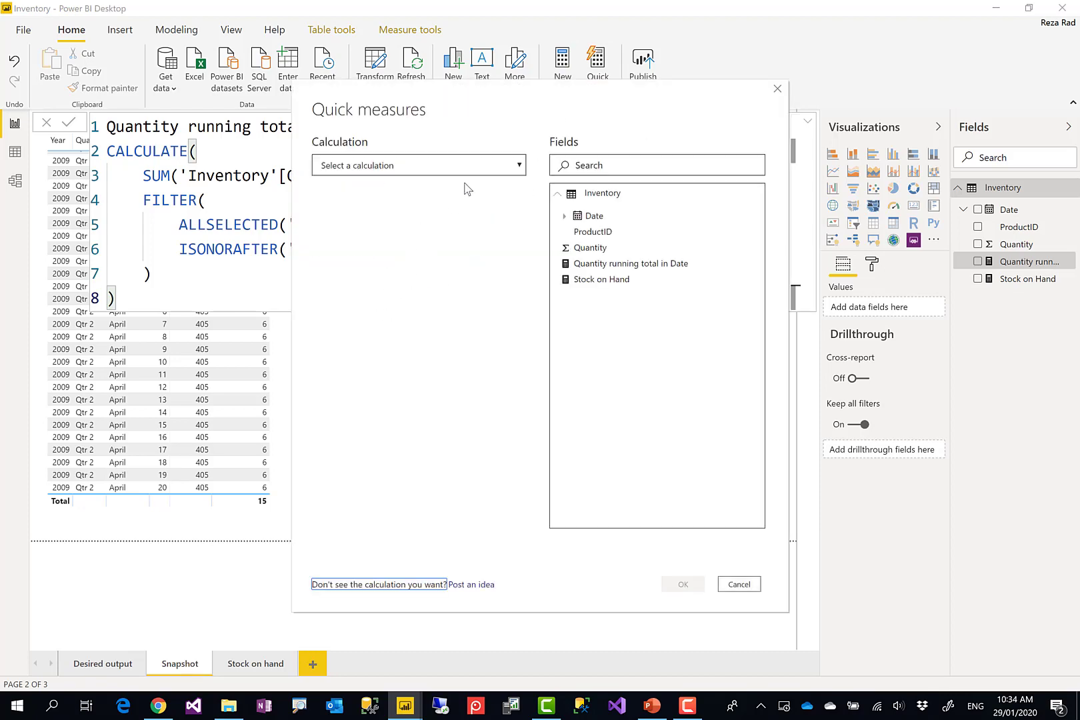
pyautogui.click(470, 165)
pyautogui.scroll(-4, 467, 373)
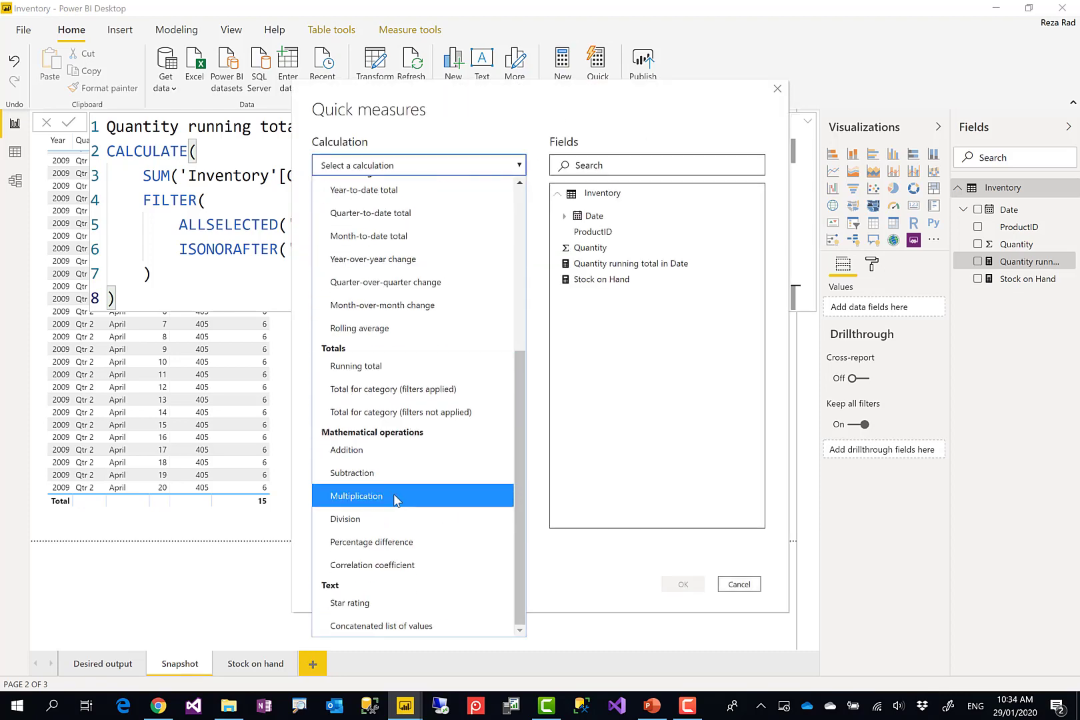
pyautogui.scroll(1, 374, 360)
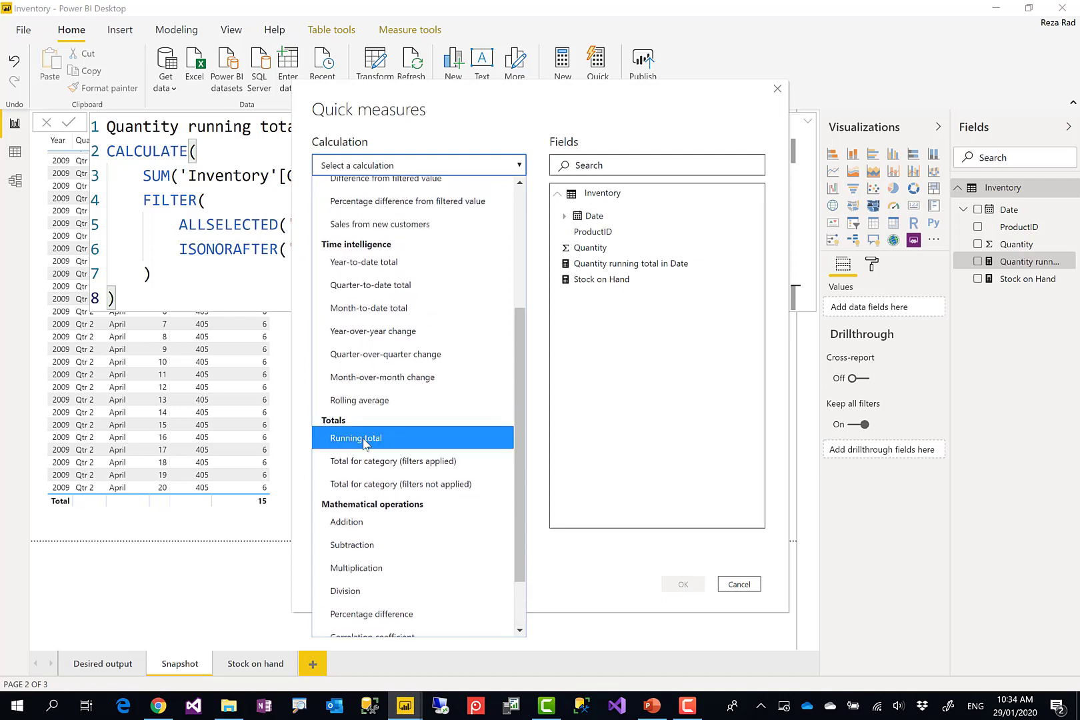
pyautogui.click(366, 444)
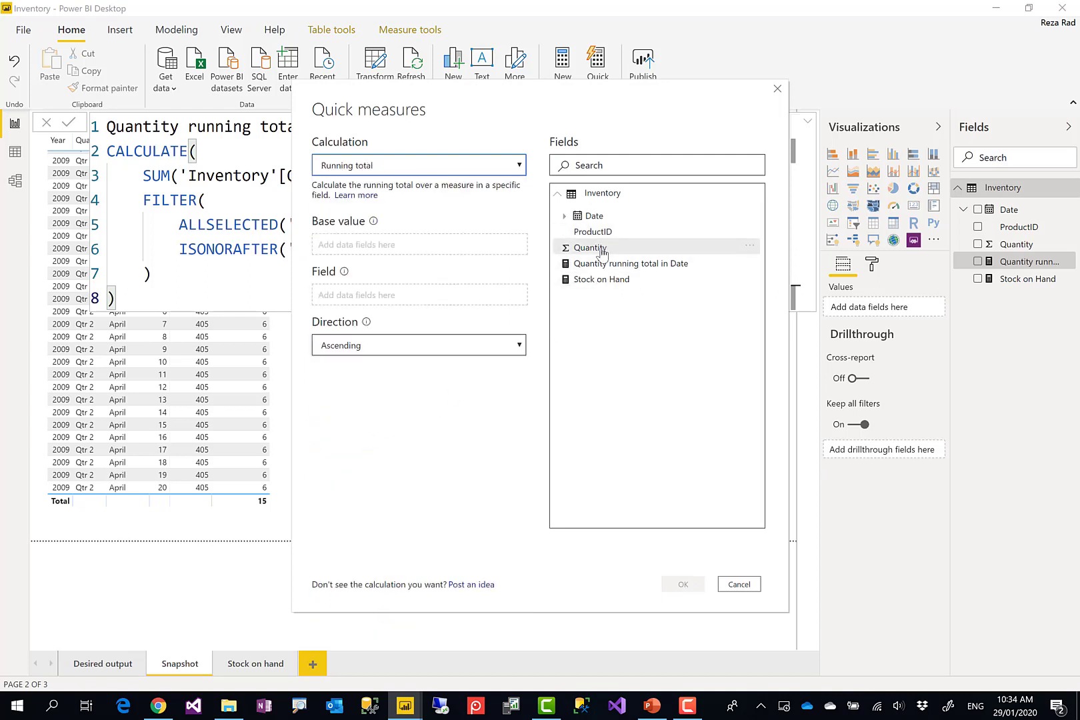
# Create the running total measure with Sum of Quantity as base value, Date as field and Ascending direction.
pyautogui.moveTo(602, 252); pyautogui.dragTo(373, 244)
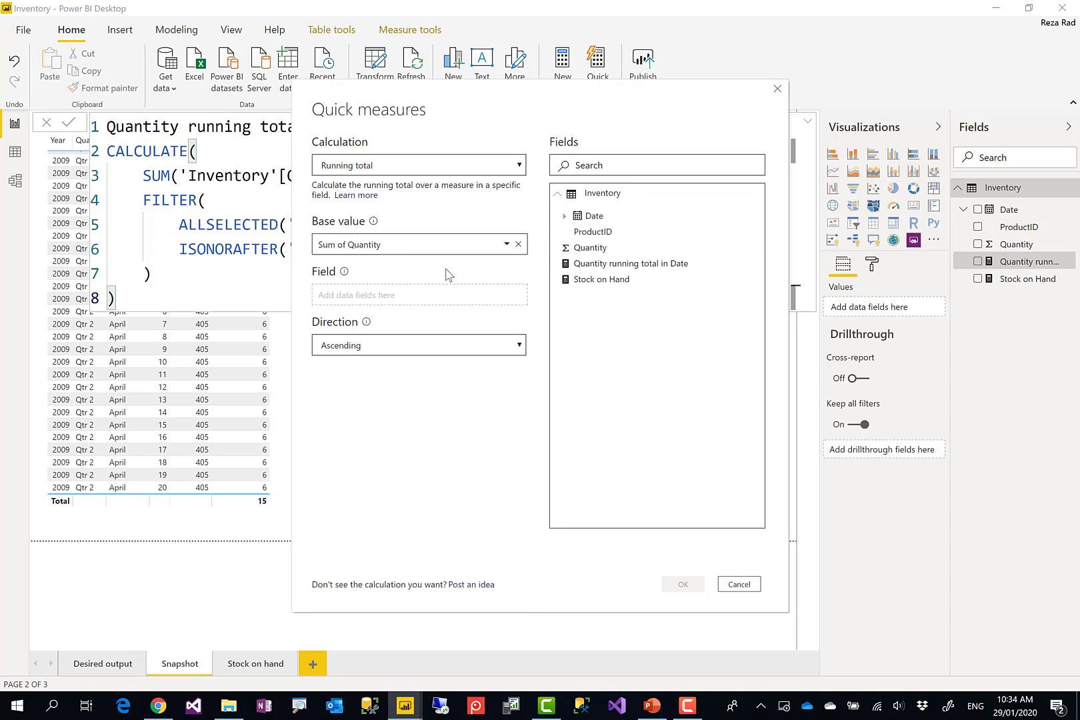
pyautogui.moveTo(595, 220); pyautogui.dragTo(397, 303)
pyautogui.click(520, 347)
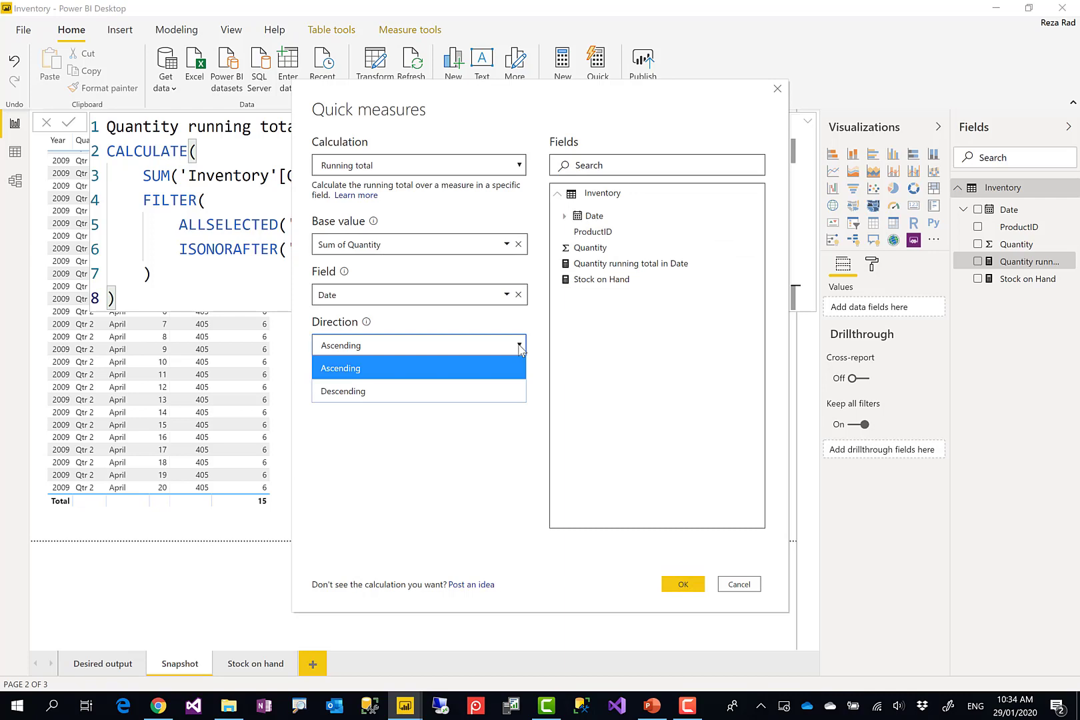
pyautogui.click(520, 348)
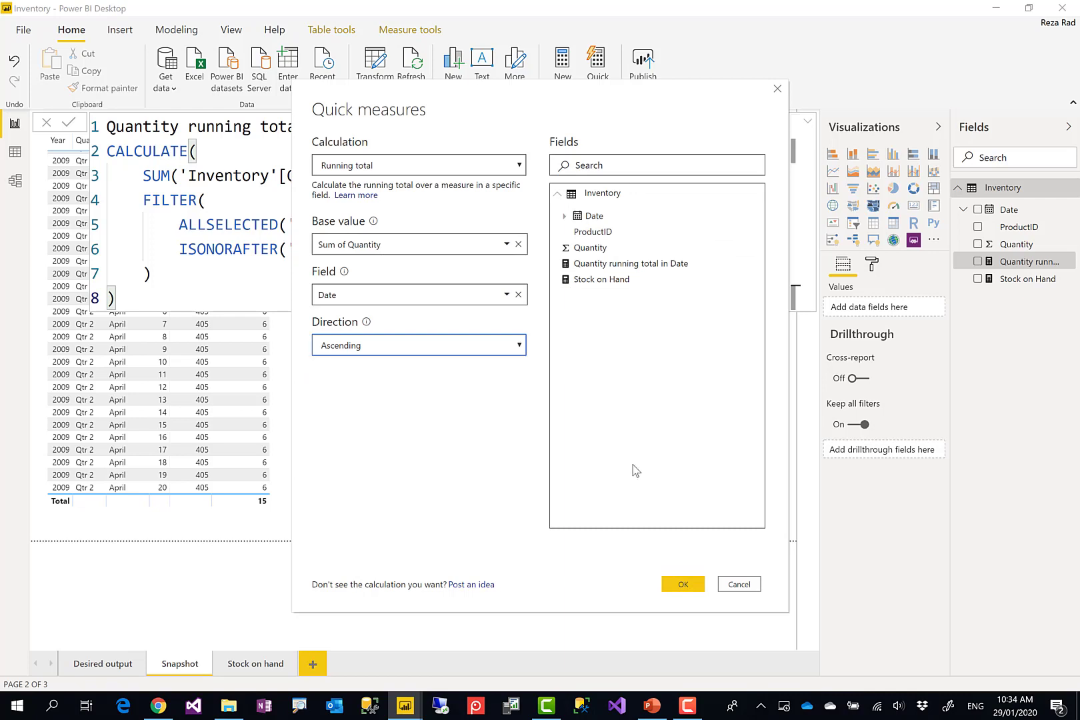
pyautogui.click(681, 585)
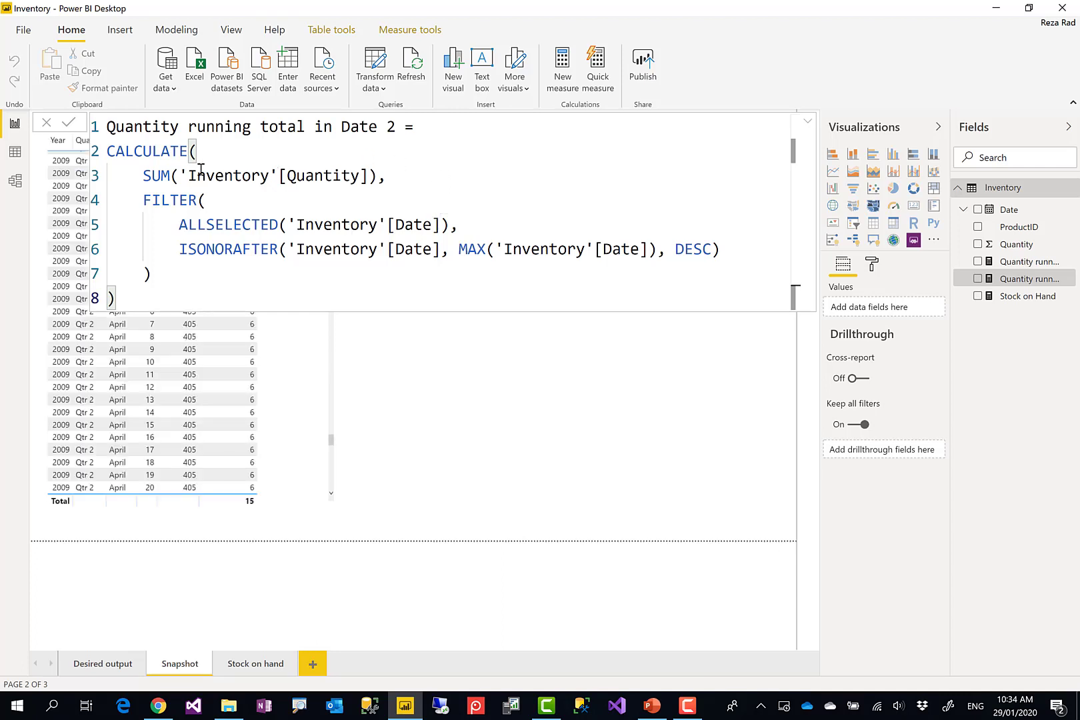
# Change the ALLSELECTED argument in the new running total formula to 'Inventory'[Date].[Date].
pyautogui.click(444, 251)
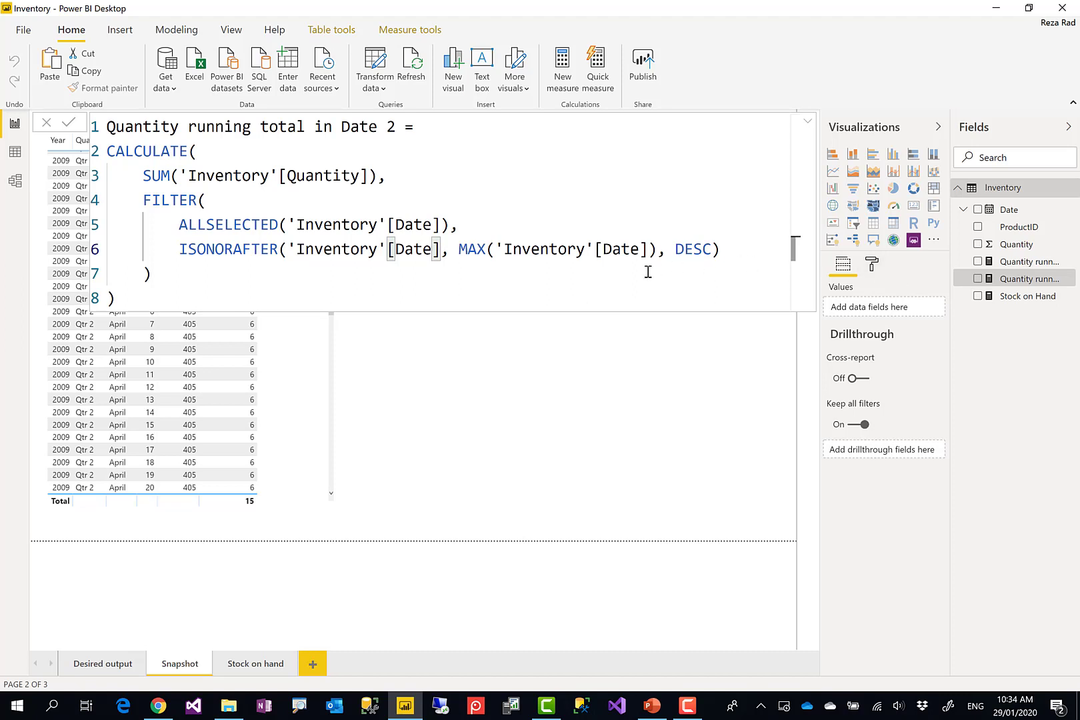
pyautogui.write('.')
pyautogui.press('BackSpace')
pyautogui.press('Up')
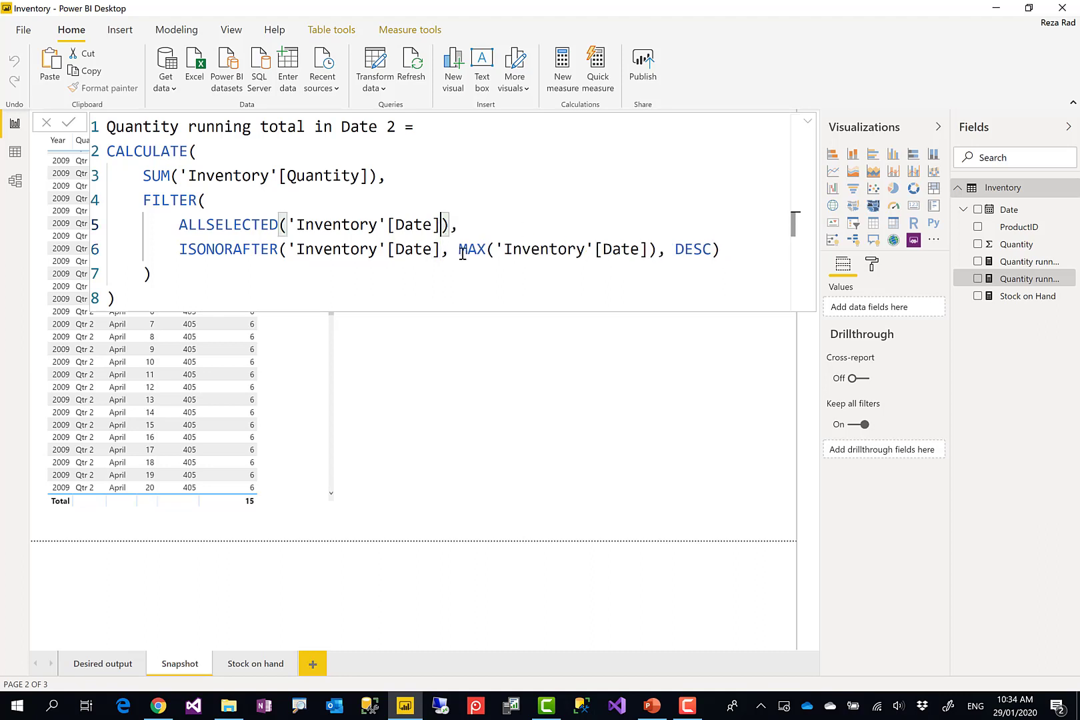
pyautogui.write('.')
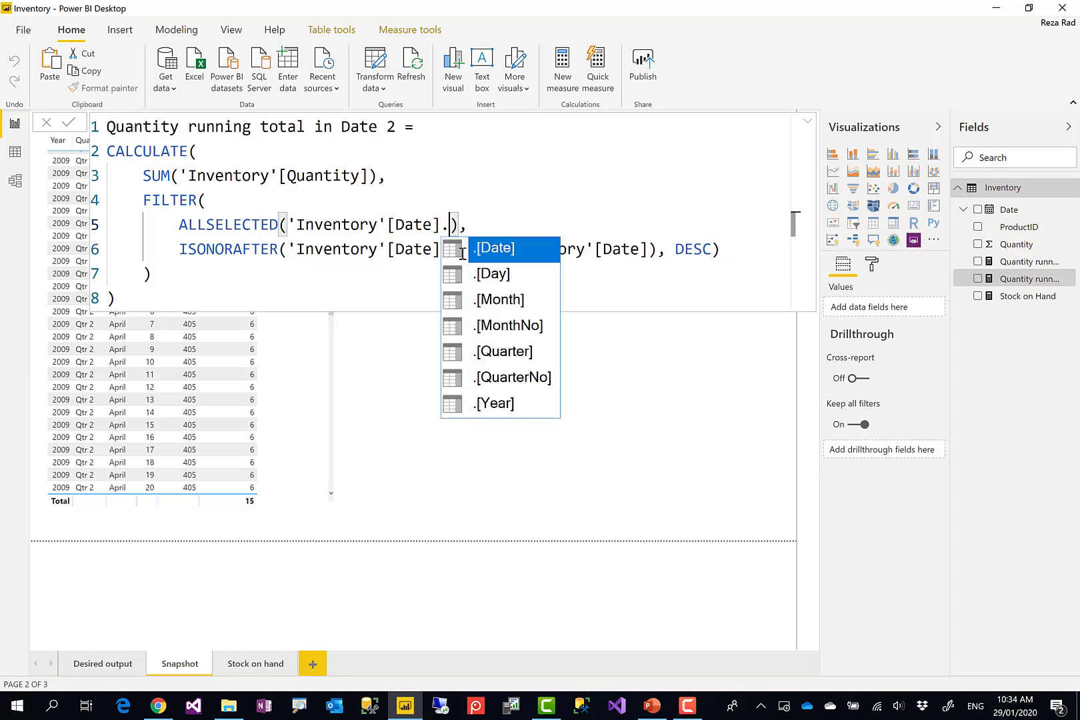
pyautogui.press('Tab')
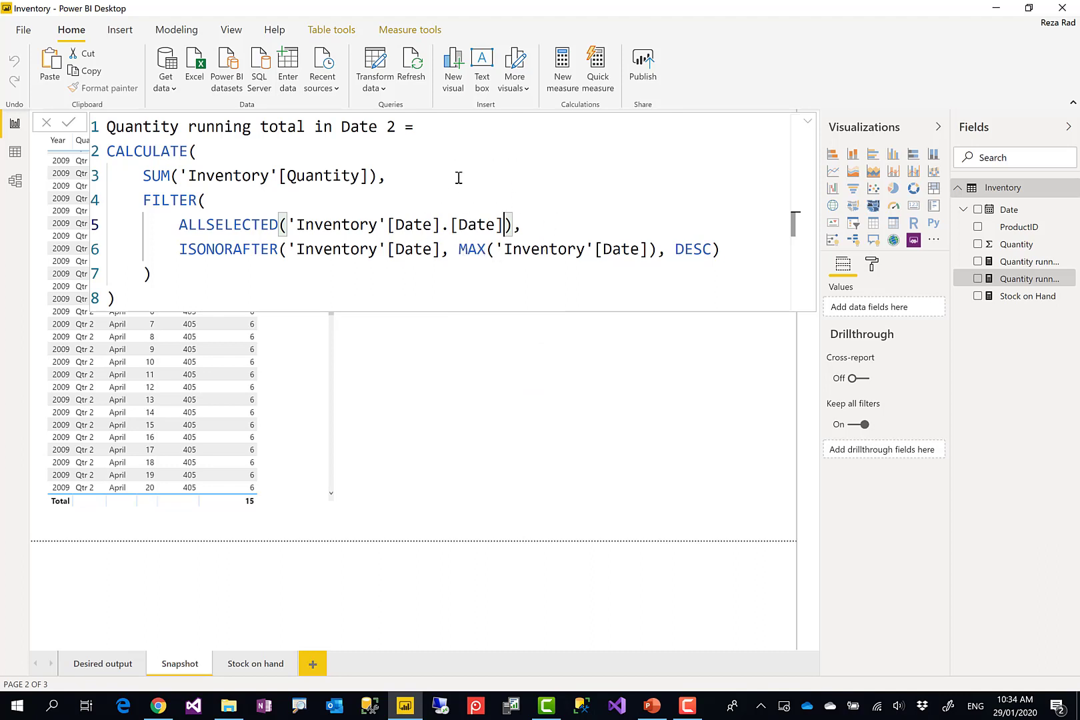
# Commit the edited formula of the second running total measure.
pyautogui.press('Return')
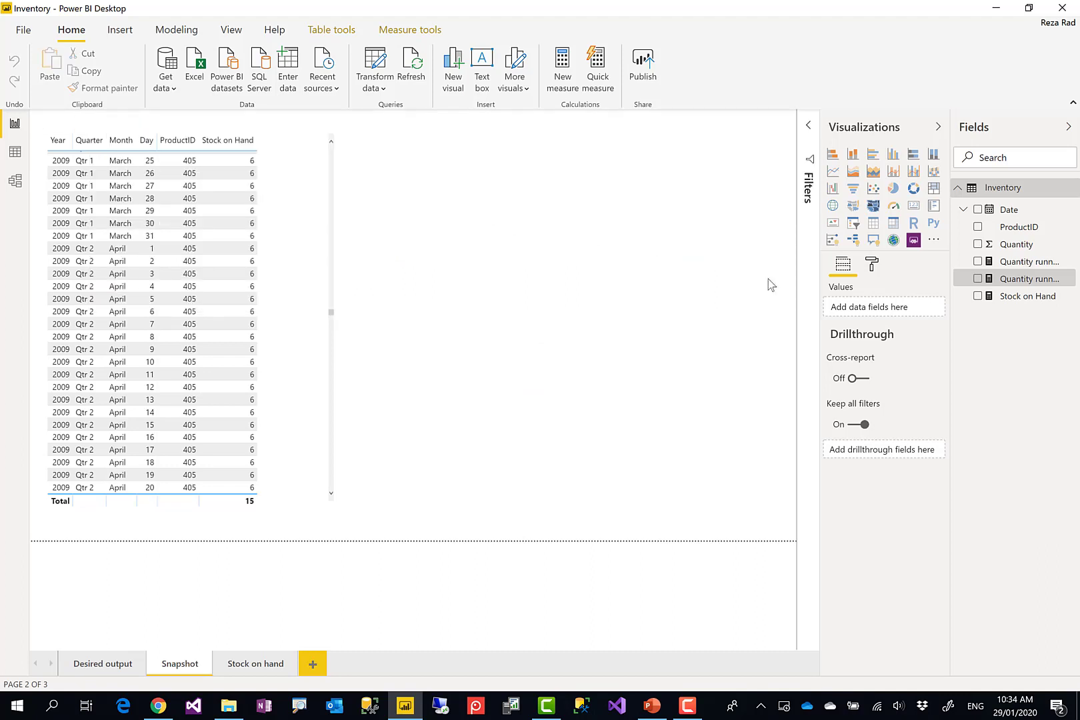
# Examine the first running total measure's formula: the SUM expression, the .[Date] references in ALLSELECTED and ISONORAFTER, and the ISONORAFTER condition.
pyautogui.click(1020, 267)
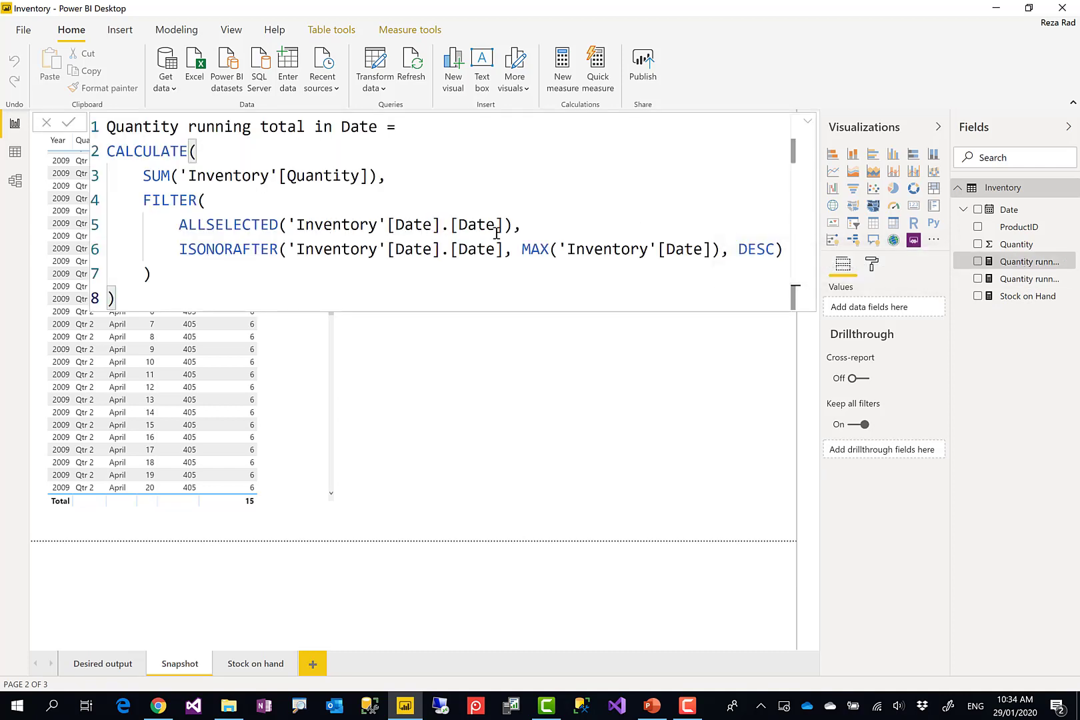
pyautogui.moveTo(505, 227); pyautogui.dragTo(440, 226)
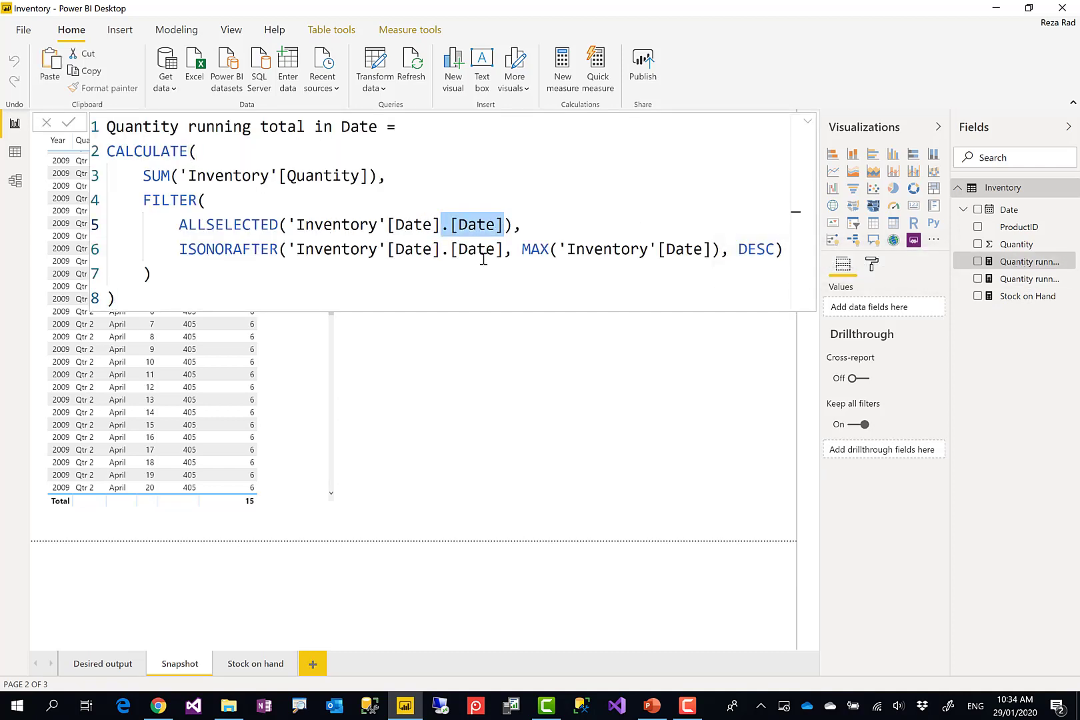
pyautogui.moveTo(505, 250); pyautogui.dragTo(437, 250)
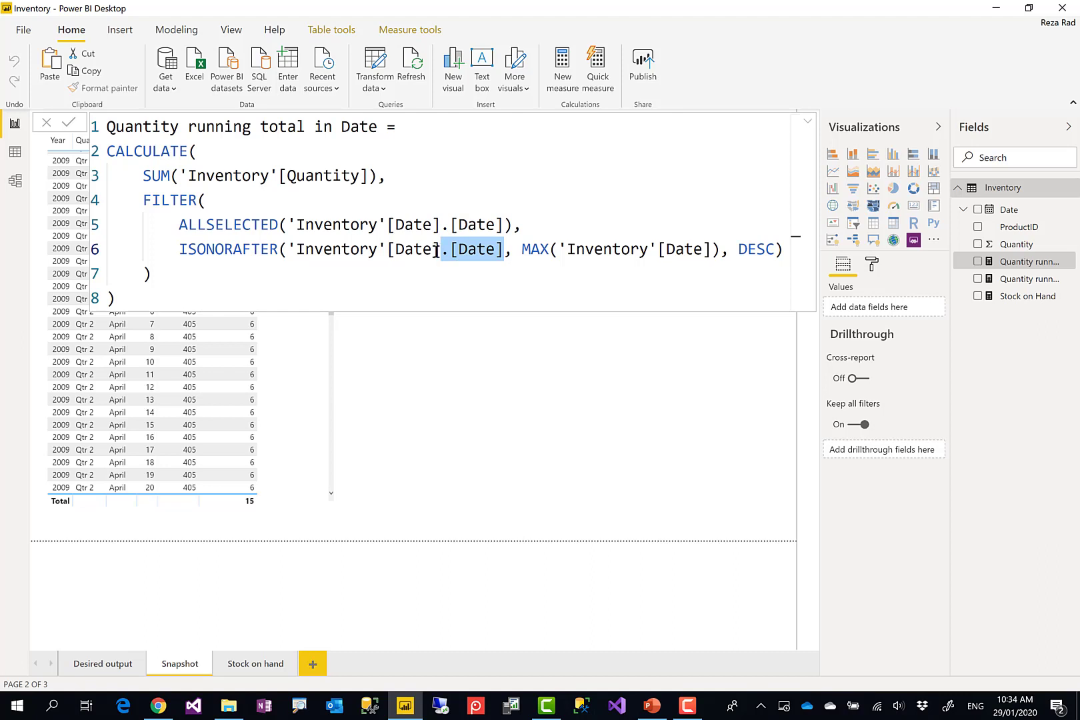
pyautogui.click(407, 281)
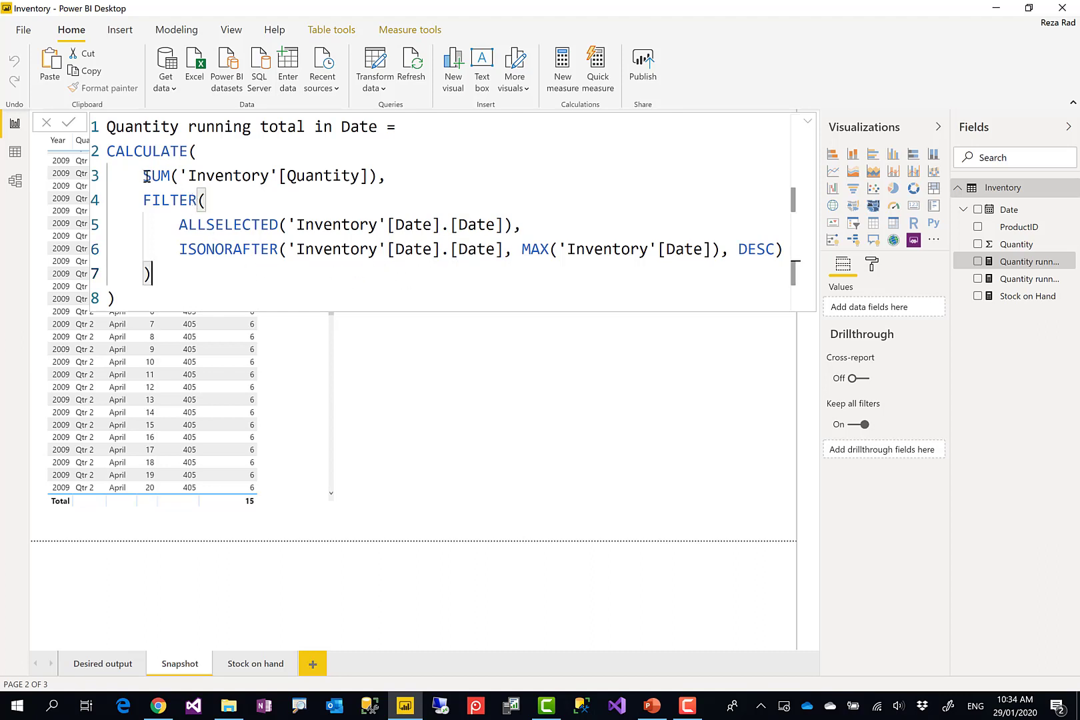
pyautogui.moveTo(145, 176); pyautogui.dragTo(374, 174)
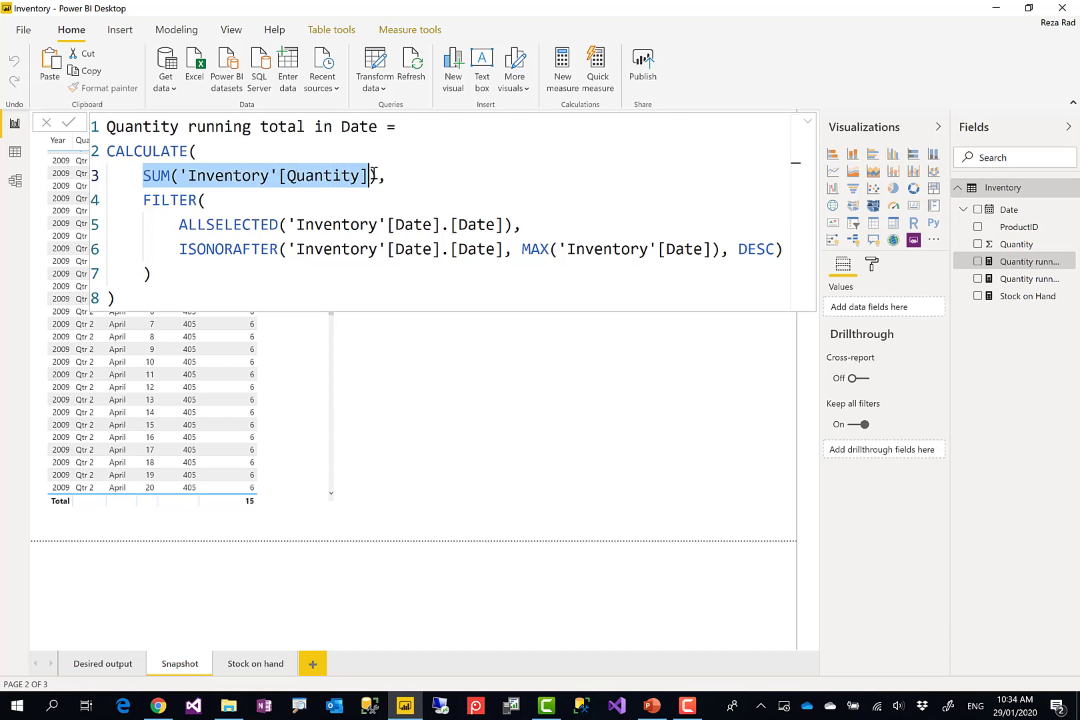
pyautogui.click(296, 230)
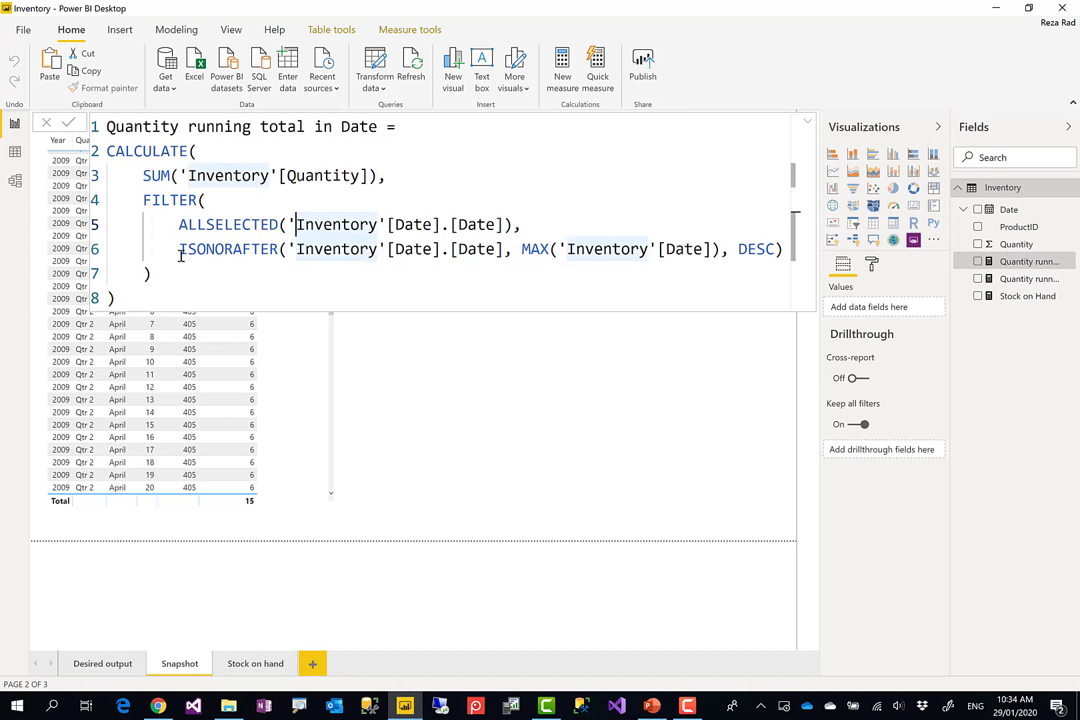
pyautogui.moveTo(181, 250); pyautogui.dragTo(278, 250)
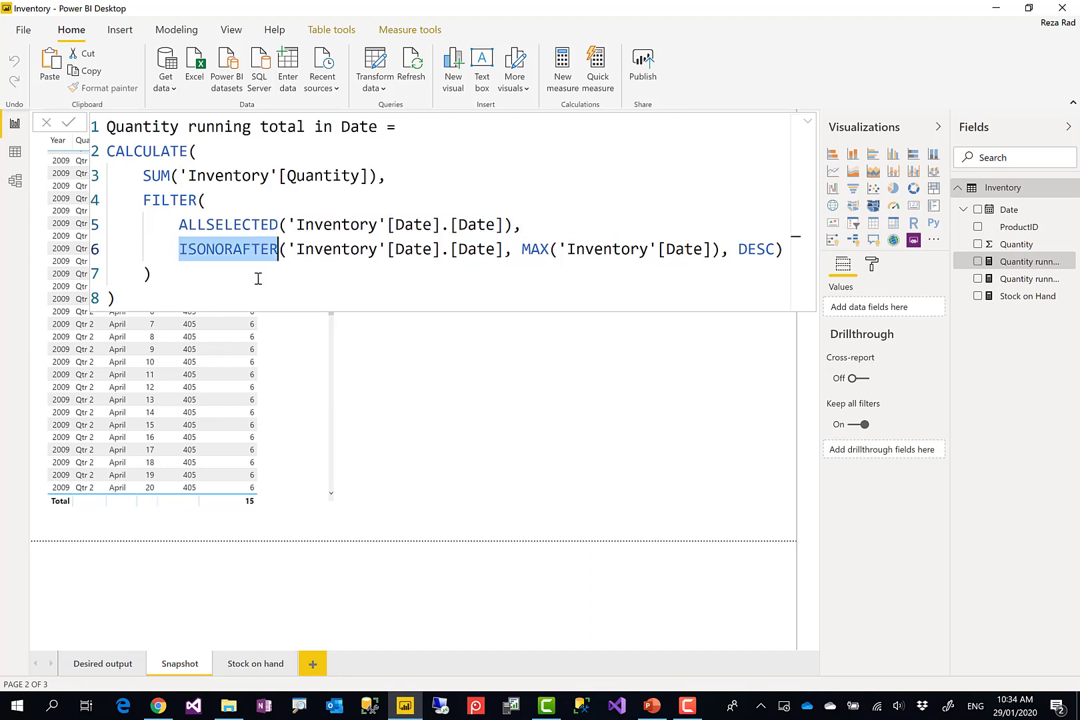
pyautogui.click(414, 251)
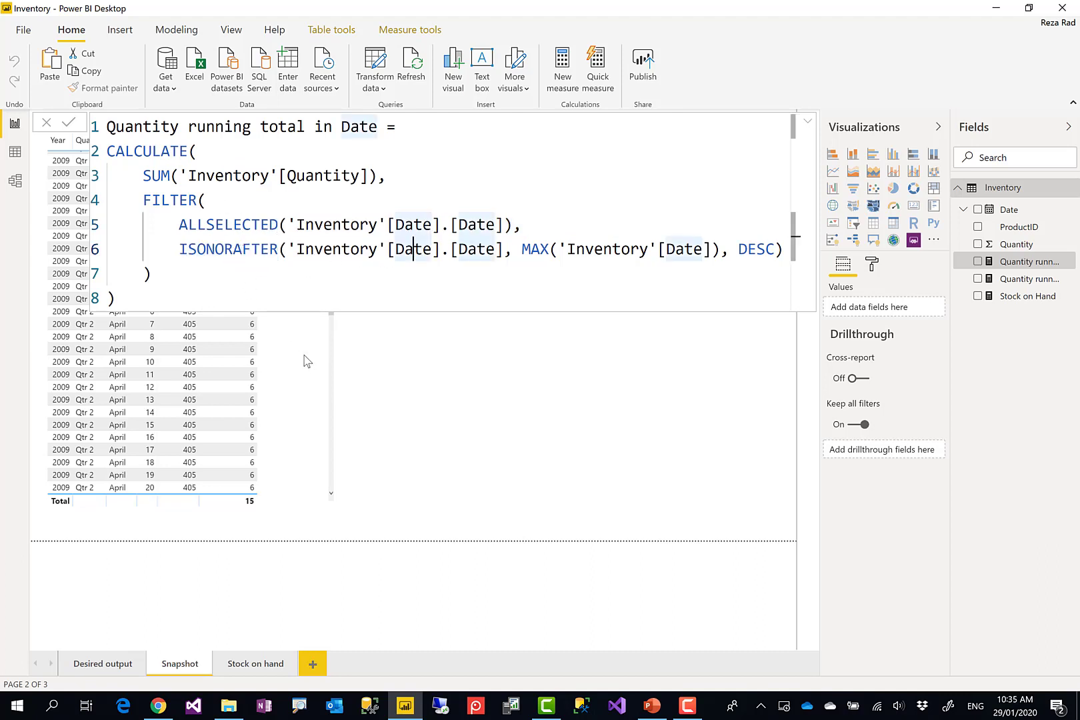
# On the Stock on hand page, add the first Quantity running total in Date measure to the matrix values below Quantity.
pyautogui.click(239, 665)
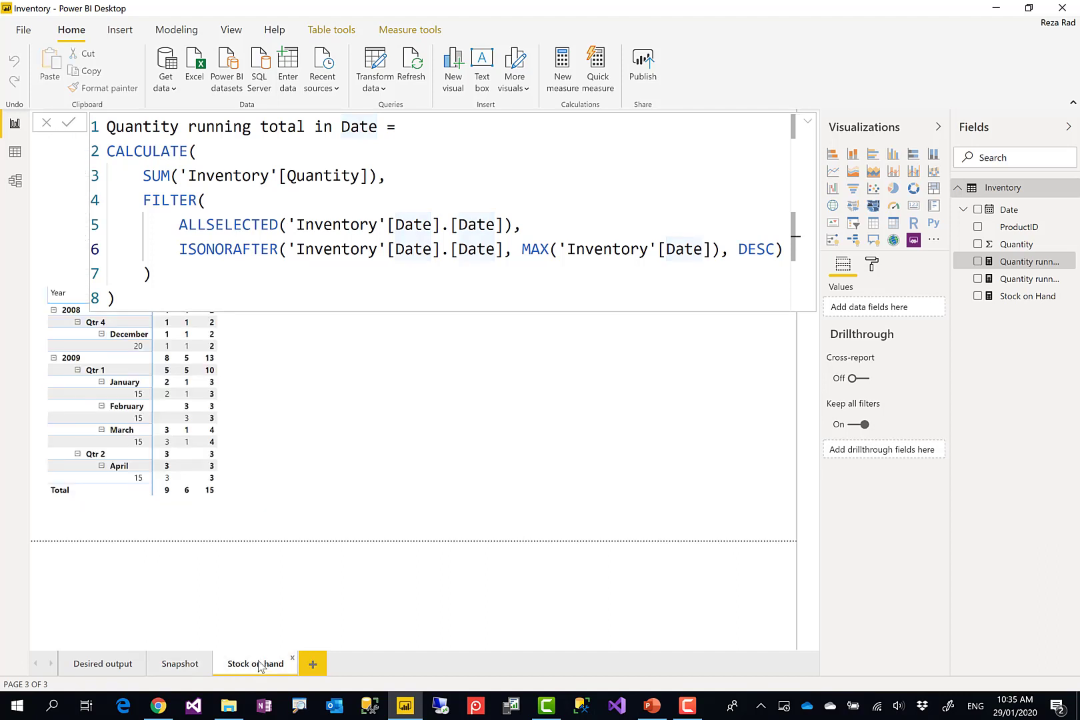
pyautogui.click(729, 158)
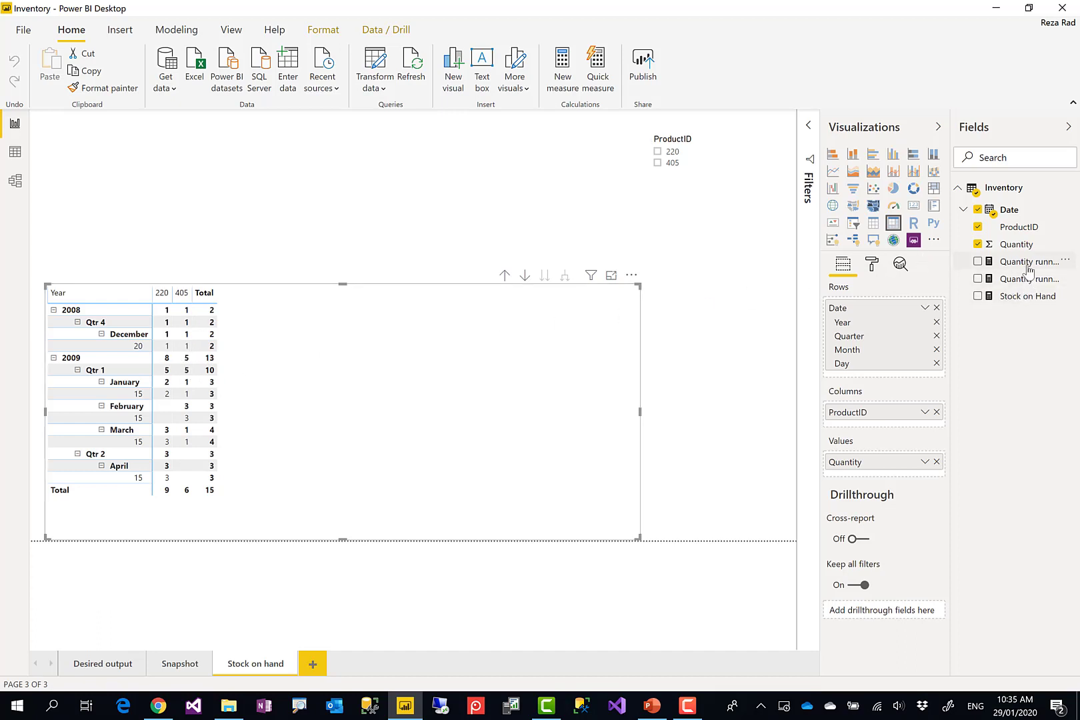
pyautogui.moveTo(1029, 269); pyautogui.dragTo(886, 477)
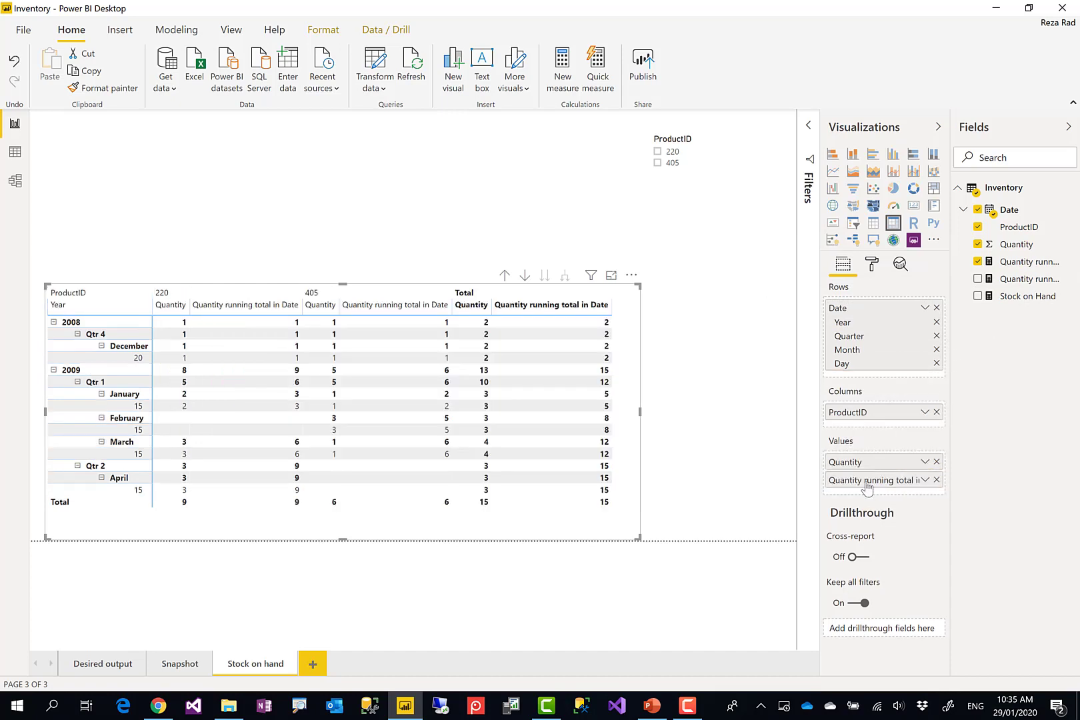
# Rename the running total measure within the matrix values as Running Total.
pyautogui.doubleClick(869, 479)
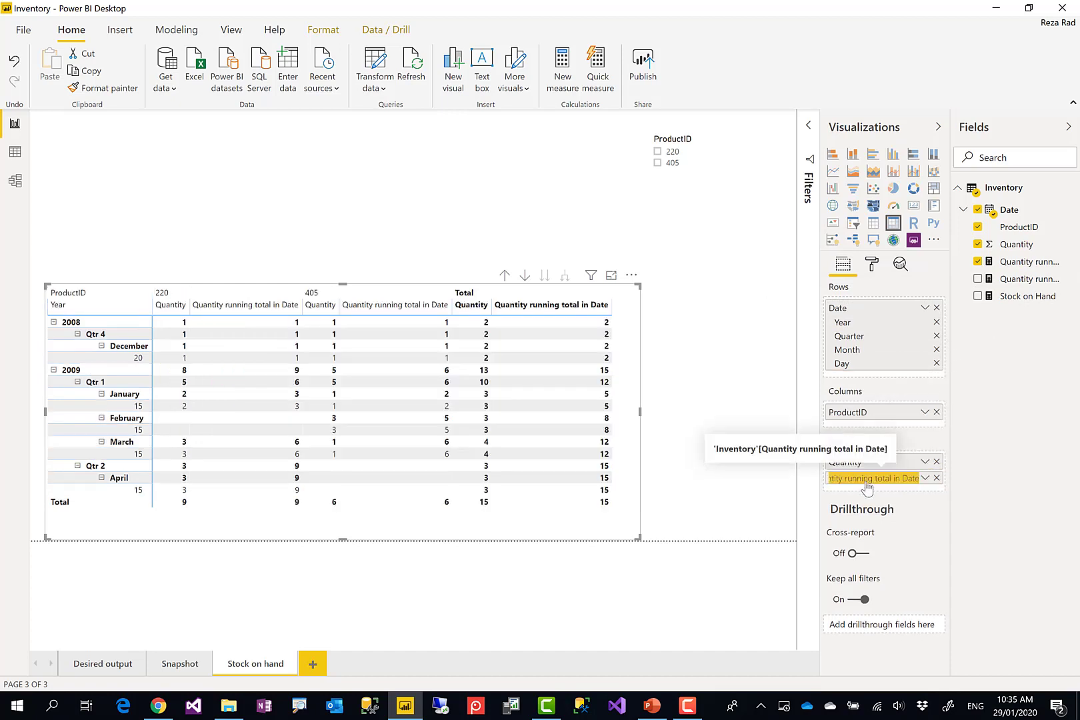
pyautogui.write('Running To')
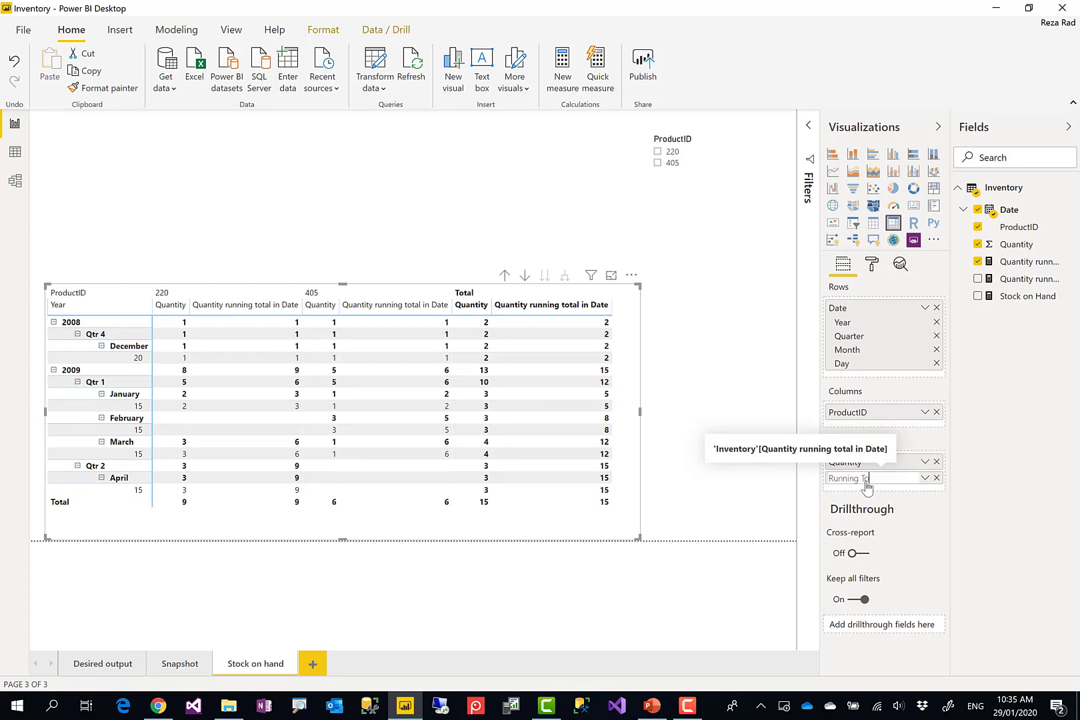
pyautogui.write('tal')
pyautogui.press('Return')
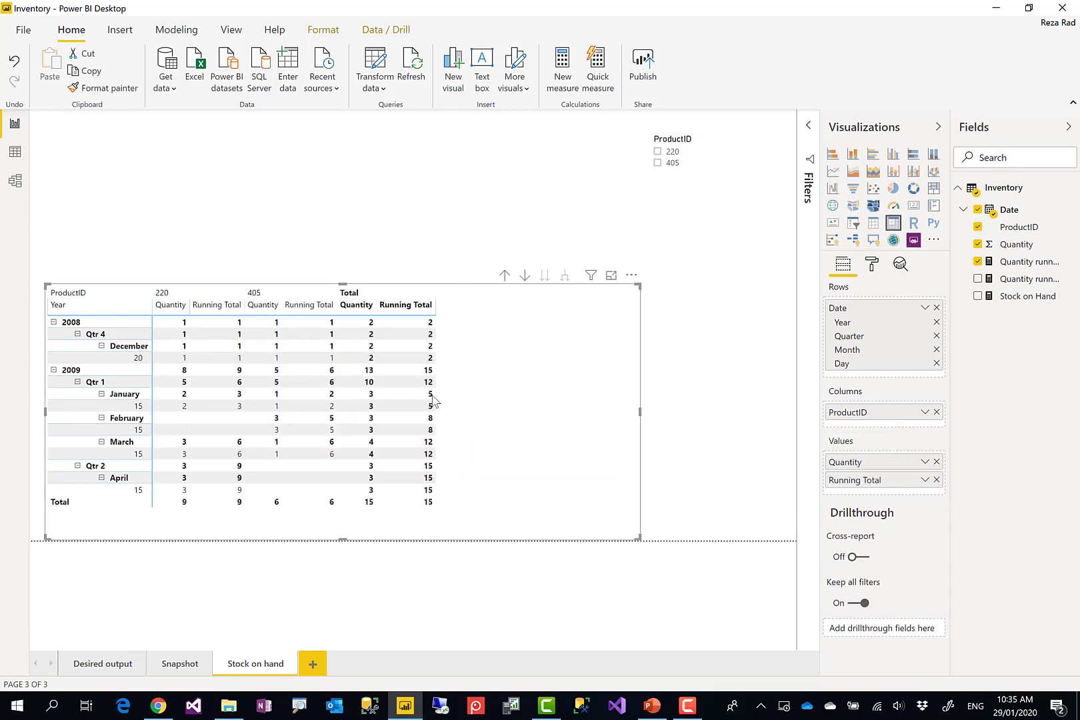
# Examine the matrix's Running Total columns for products 220 and 405, and the dates following 20 December 2008.
pyautogui.click(65, 347)
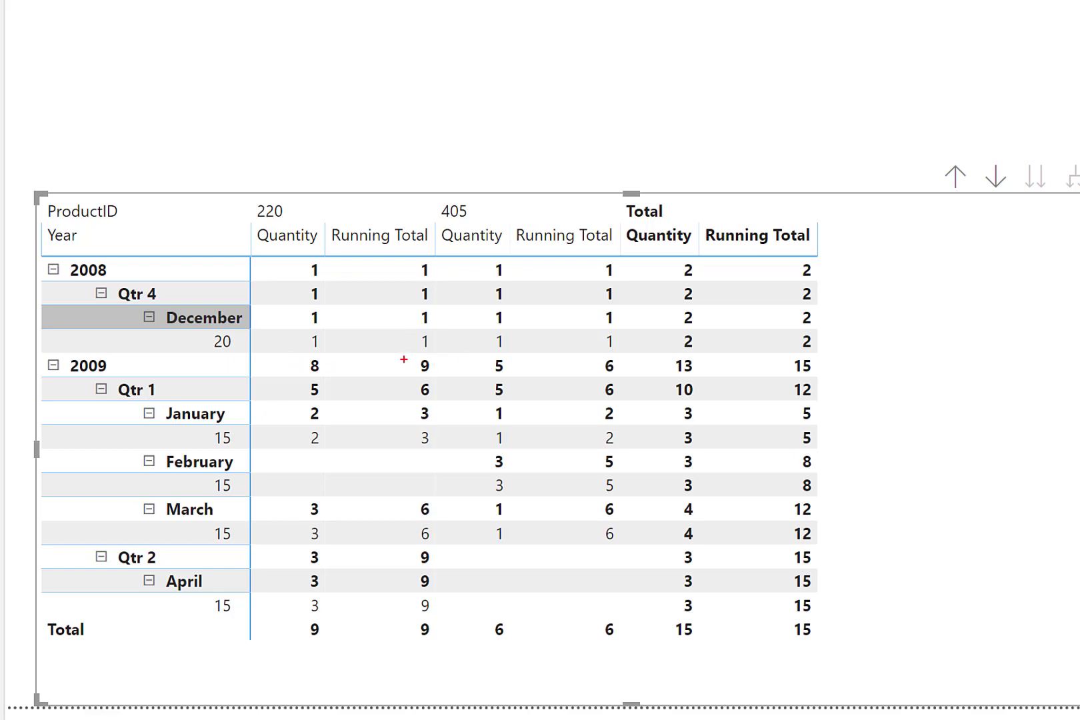
pyautogui.moveTo(411, 354); pyautogui.dragTo(437, 382)
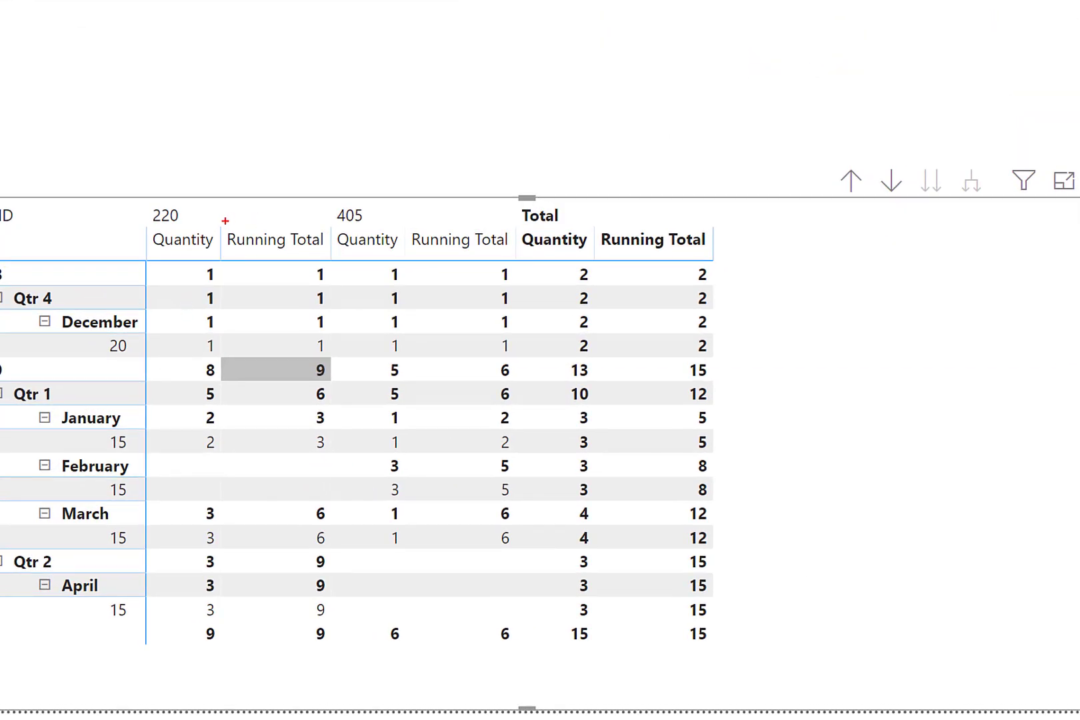
pyautogui.moveTo(222, 222); pyautogui.dragTo(333, 655)
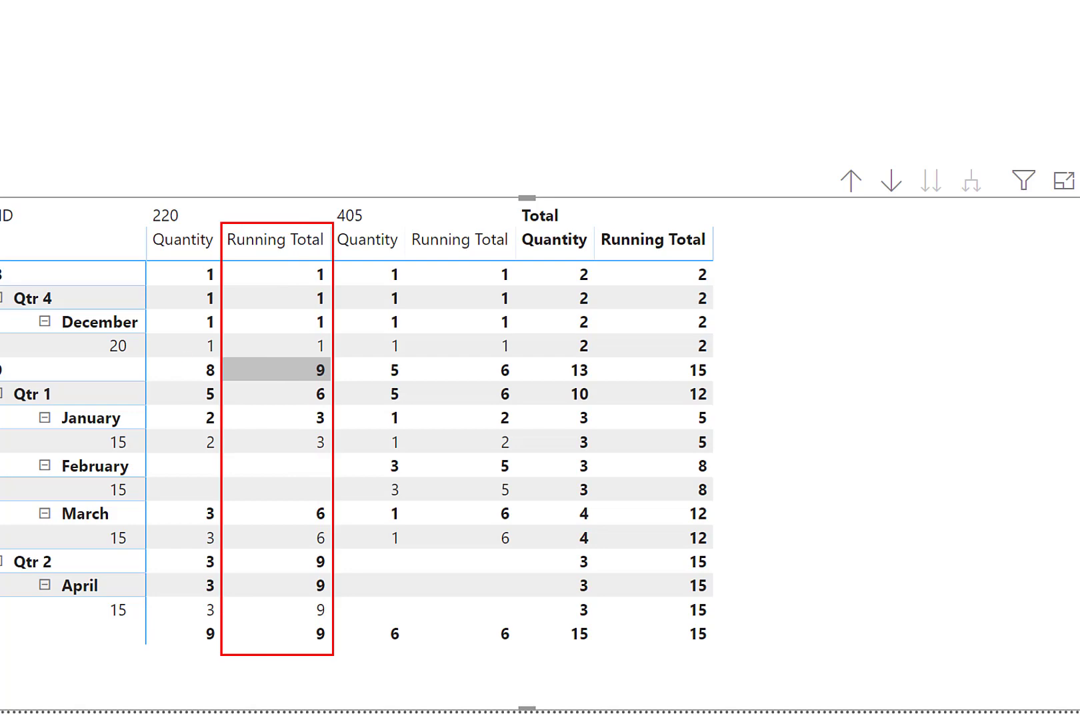
pyautogui.moveTo(406, 222)
pyautogui.mouseDown()
pyautogui.moveTo(531, 613)
pyautogui.moveTo(519, 665)
pyautogui.mouseUp()
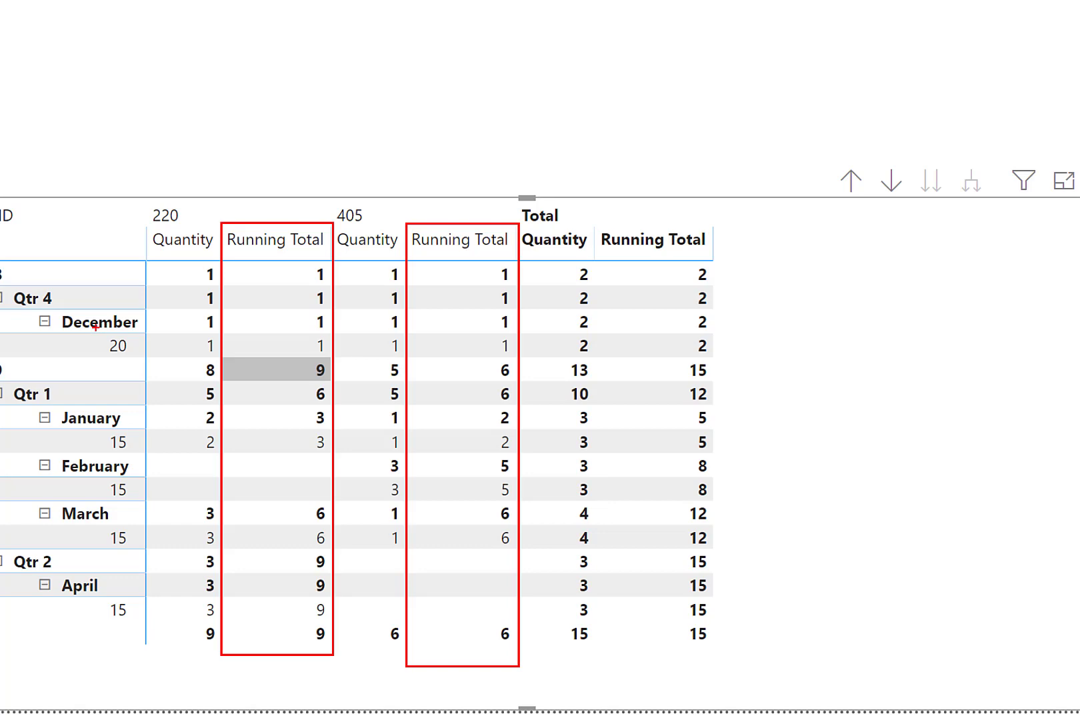
pyautogui.moveTo(95, 327); pyautogui.dragTo(150, 360)
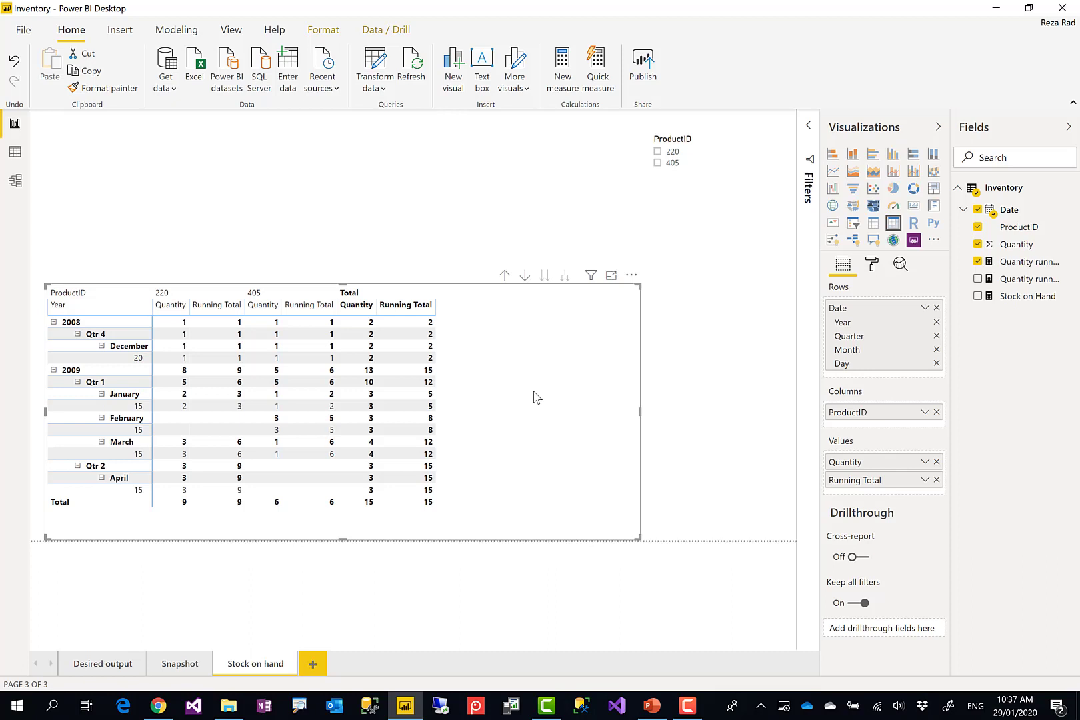
# Open the Stock on Hand measure's formula and examine how the _currdate variable is defined with MAX of 'Inventory'[Date].[Date].
pyautogui.click(1014, 298)
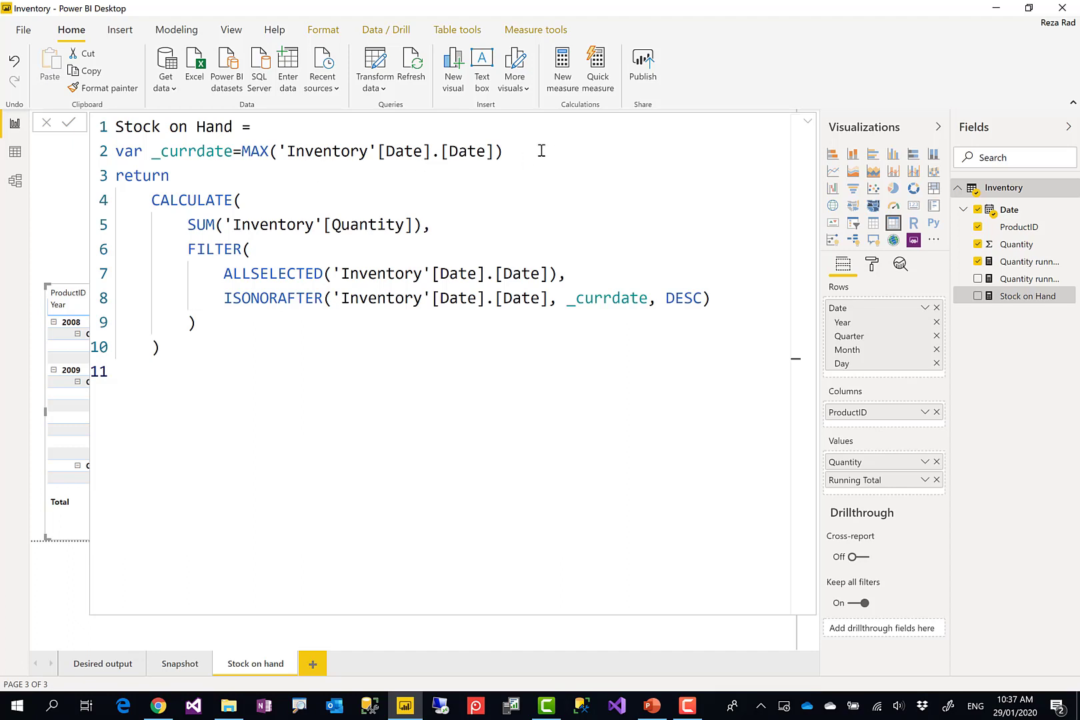
pyautogui.moveTo(541, 152); pyautogui.dragTo(115, 152)
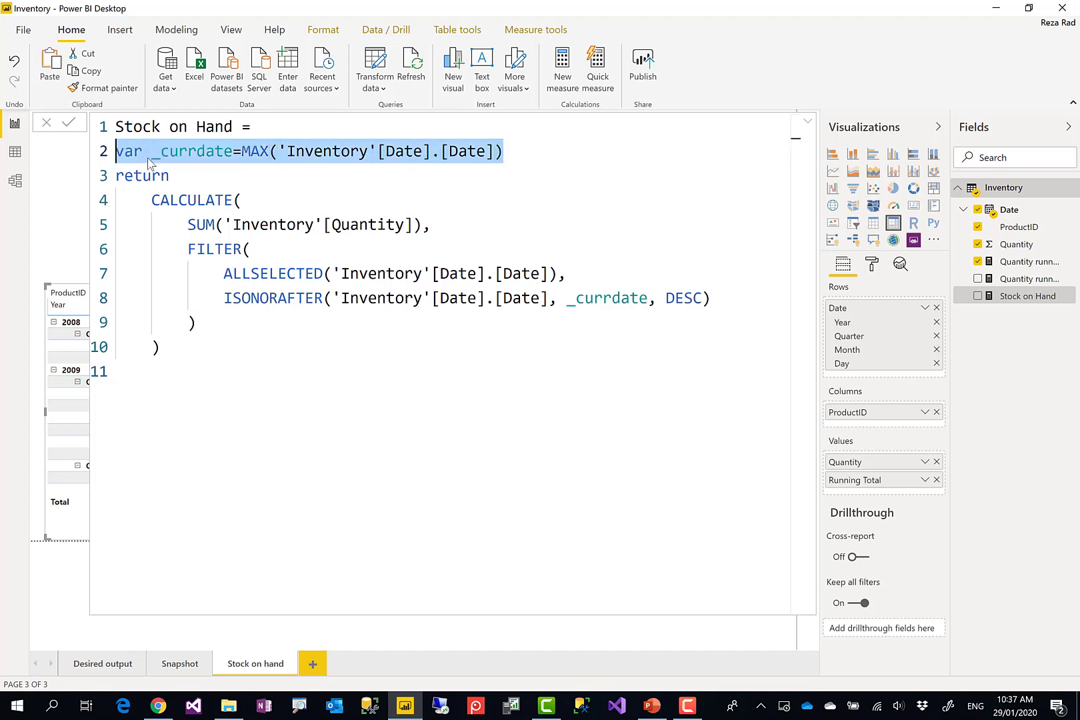
pyautogui.doubleClick(200, 152)
pyautogui.click(304, 152)
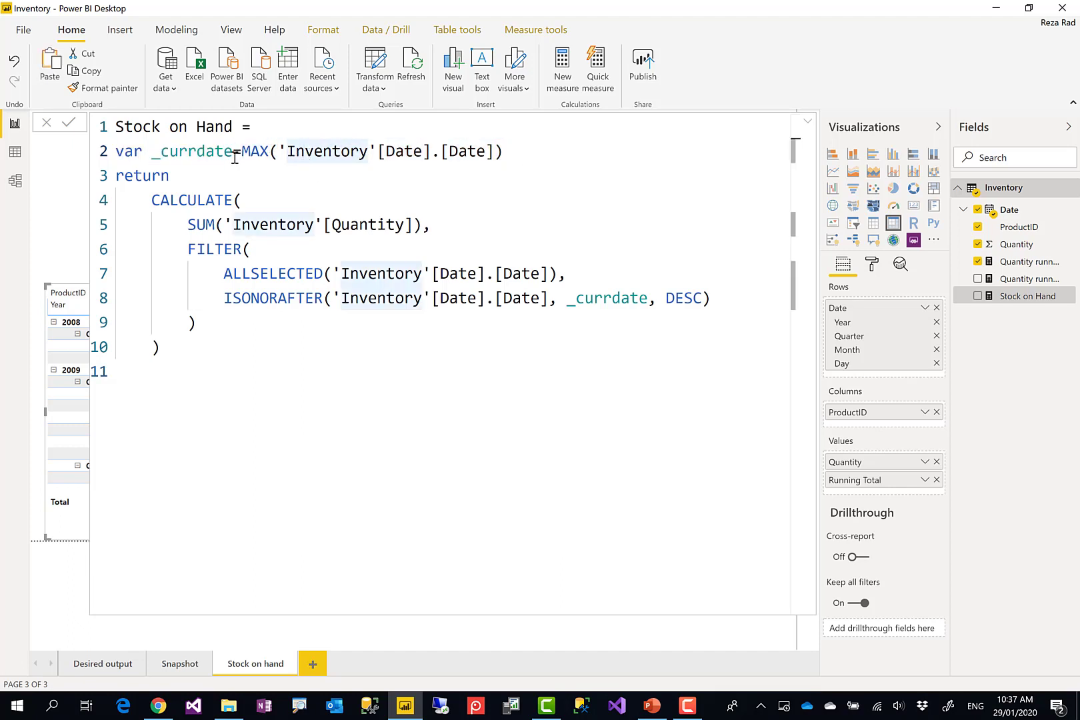
pyautogui.moveTo(241, 152); pyautogui.dragTo(518, 154)
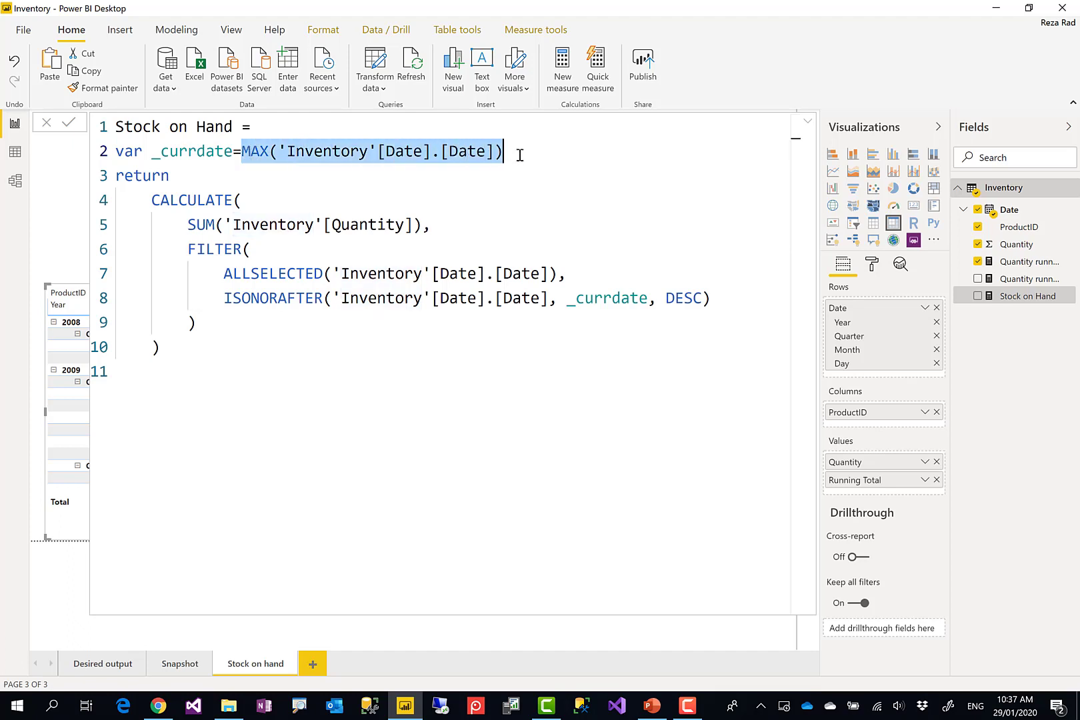
pyautogui.click(518, 154)
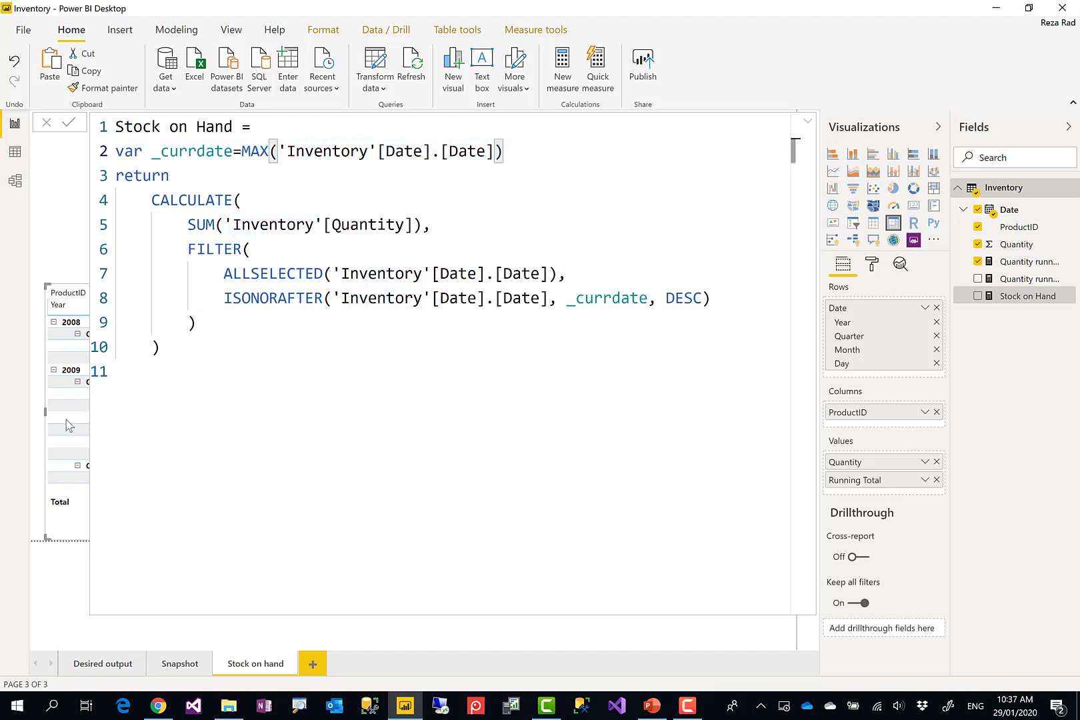
pyautogui.moveTo(505, 152); pyautogui.dragTo(242, 152)
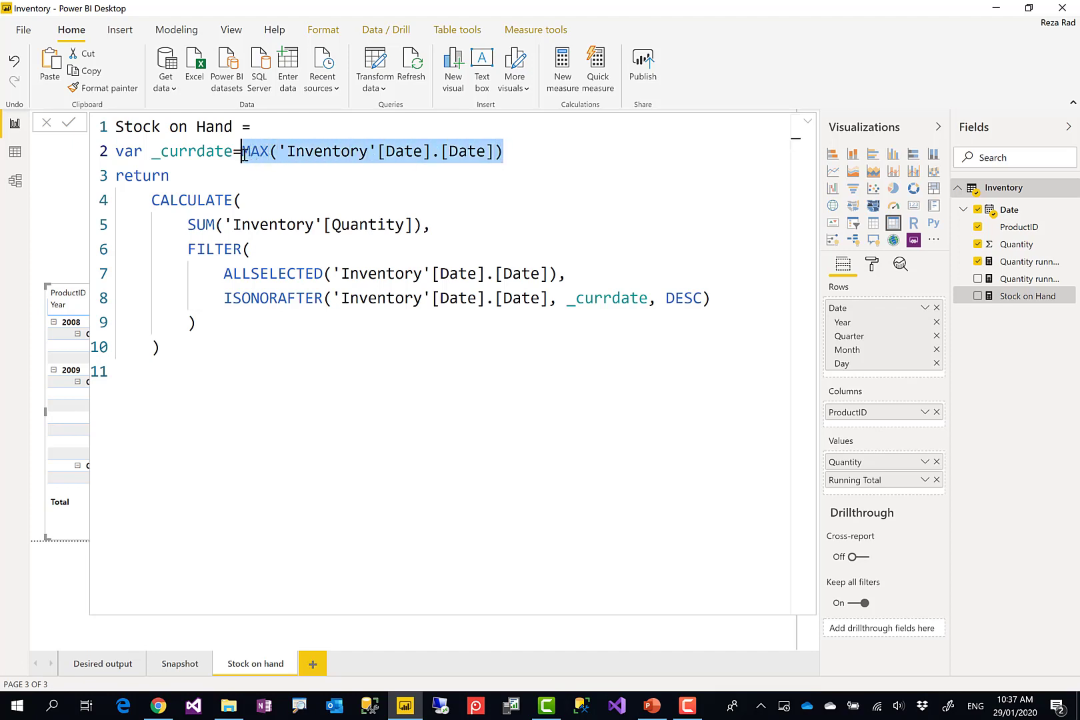
pyautogui.click(518, 154)
pyautogui.moveTo(538, 153); pyautogui.dragTo(244, 153)
pyautogui.doubleClick(213, 152)
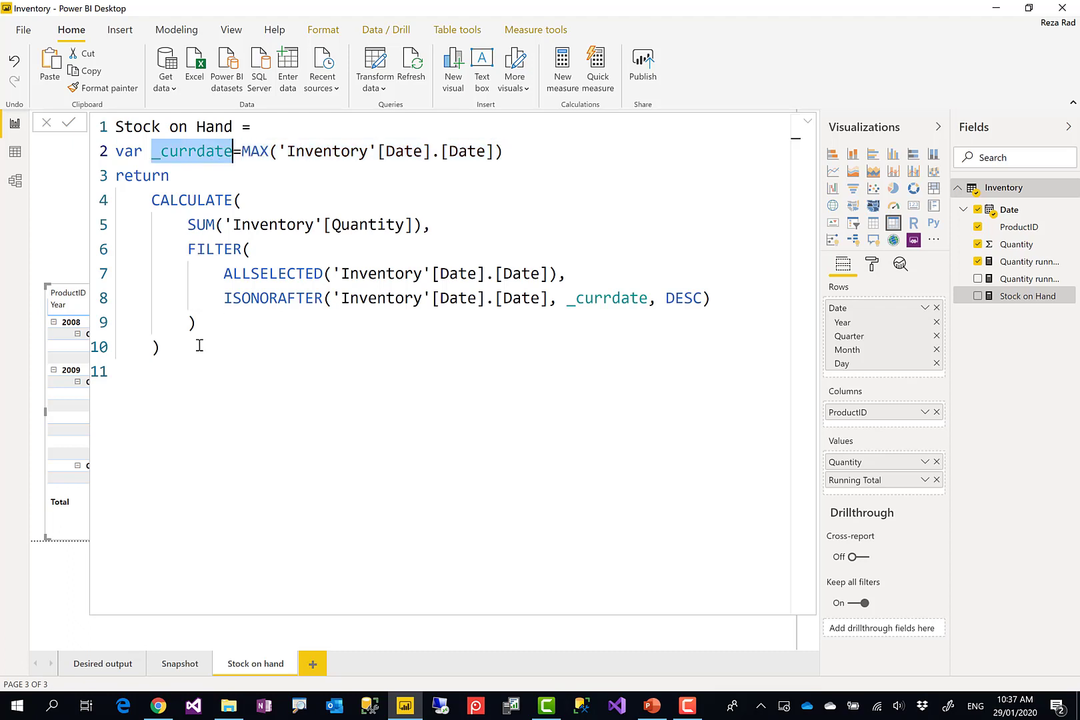
# Examine the CALCULATE expression of the Stock on Hand measure and its use of _currdate in ISONORAFTER.
pyautogui.moveTo(195, 347); pyautogui.dragTo(196, 201)
pyautogui.click(196, 202)
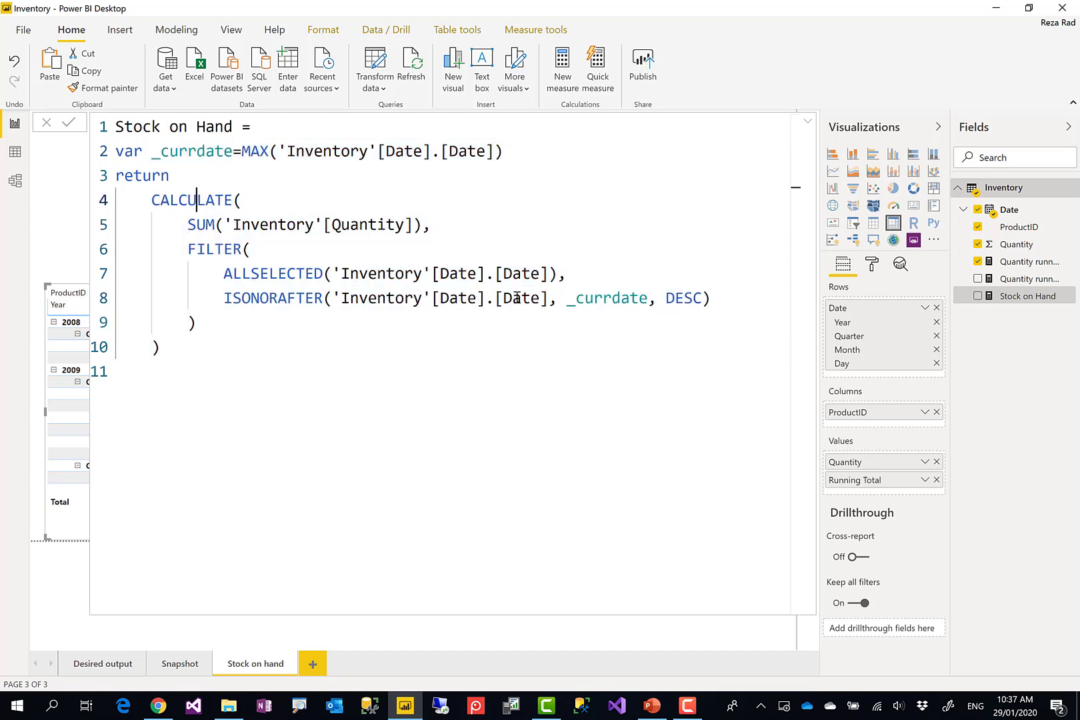
pyautogui.doubleClick(599, 300)
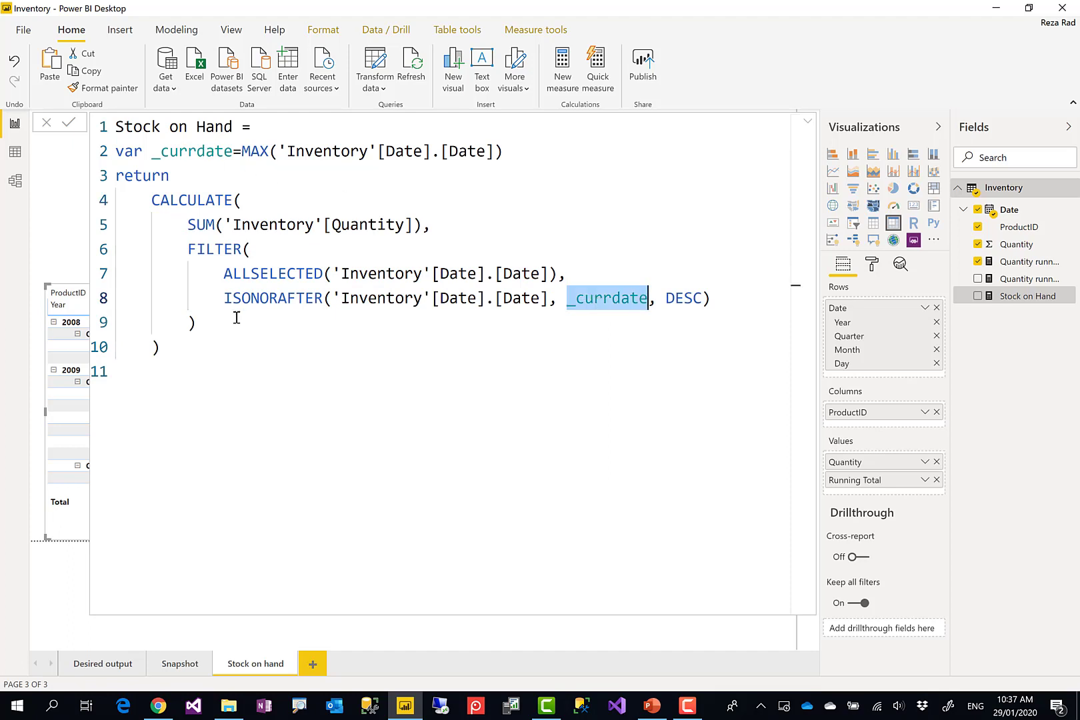
pyautogui.click(180, 355)
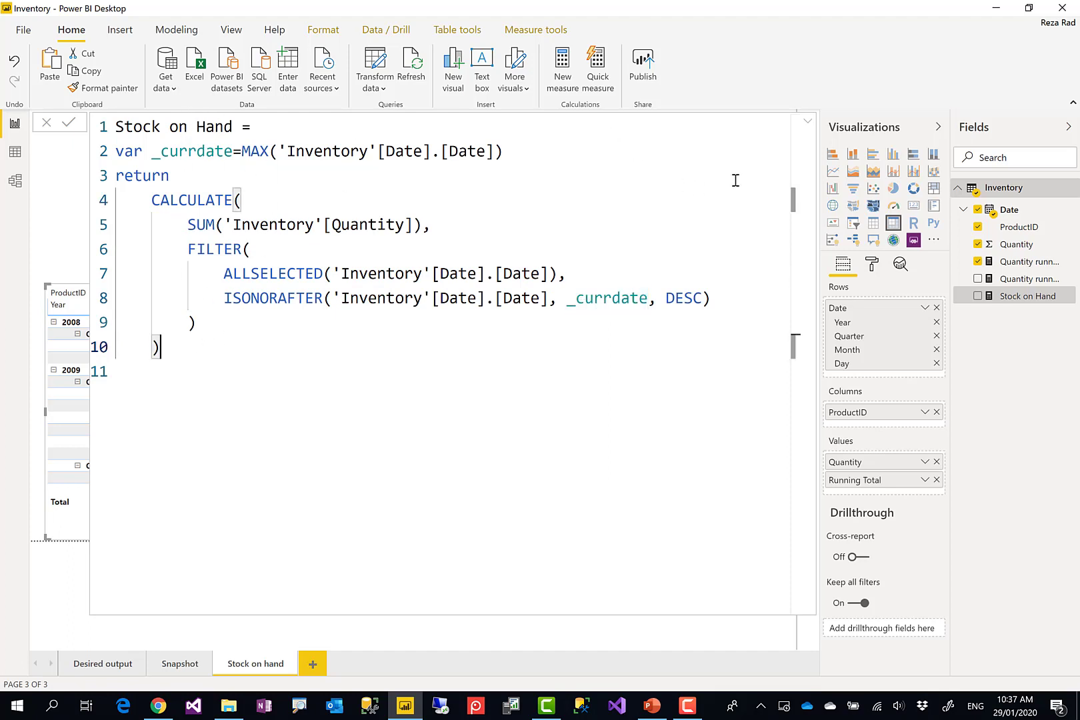
# Collapse the formula editor and add the Stock on Hand measure to the matrix values below Running Total.
pyautogui.click(809, 122)
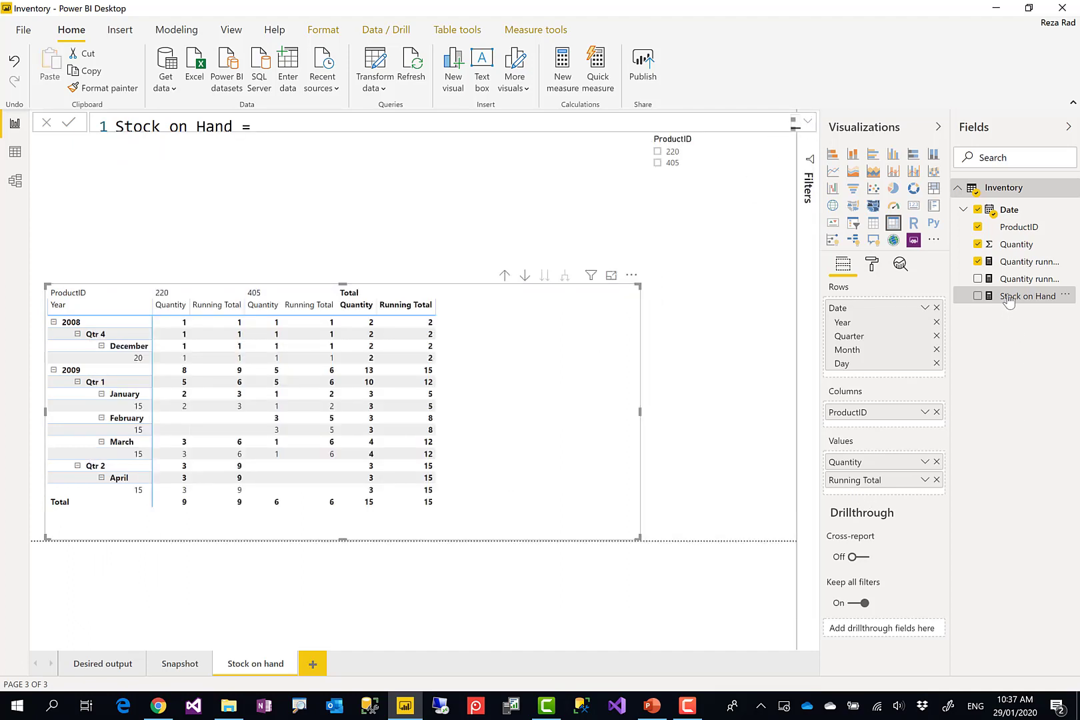
pyautogui.moveTo(1009, 302); pyautogui.dragTo(883, 489)
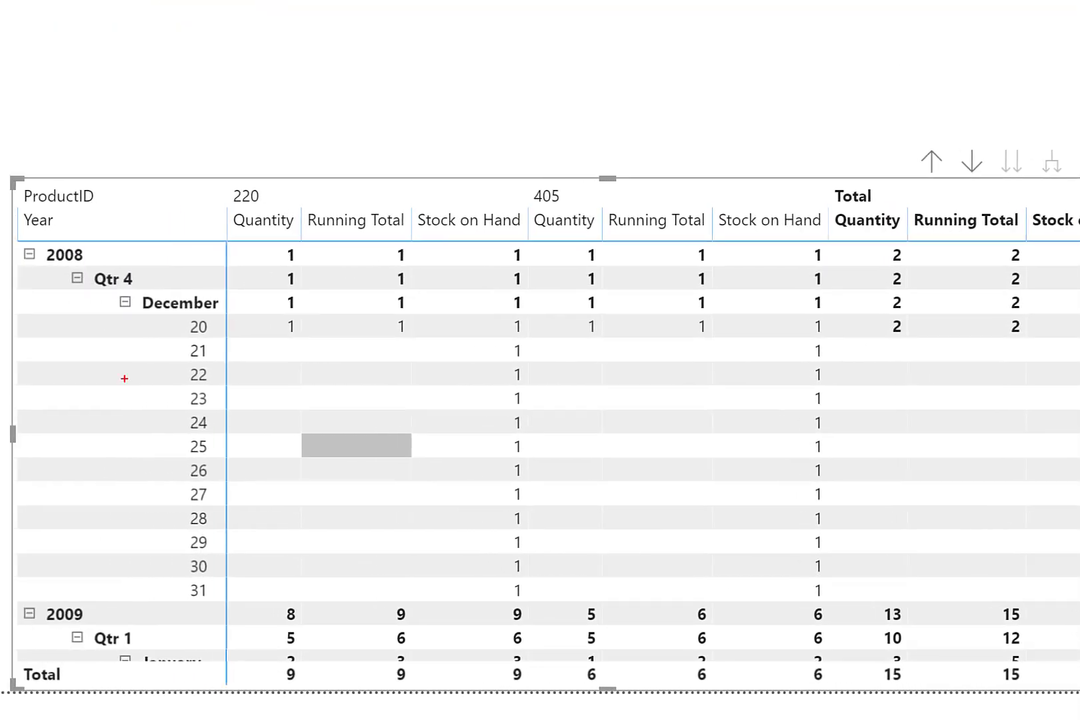
# Compare Stock on Hand with Quantity and Running Total for product 220 on 20 to 31 December 2008.
pyautogui.moveTo(140, 339)
pyautogui.mouseDown()
pyautogui.moveTo(227, 369)
pyautogui.moveTo(422, 527)
pyautogui.moveTo(469, 586)
pyautogui.moveTo(452, 603)
pyautogui.mouseUp()
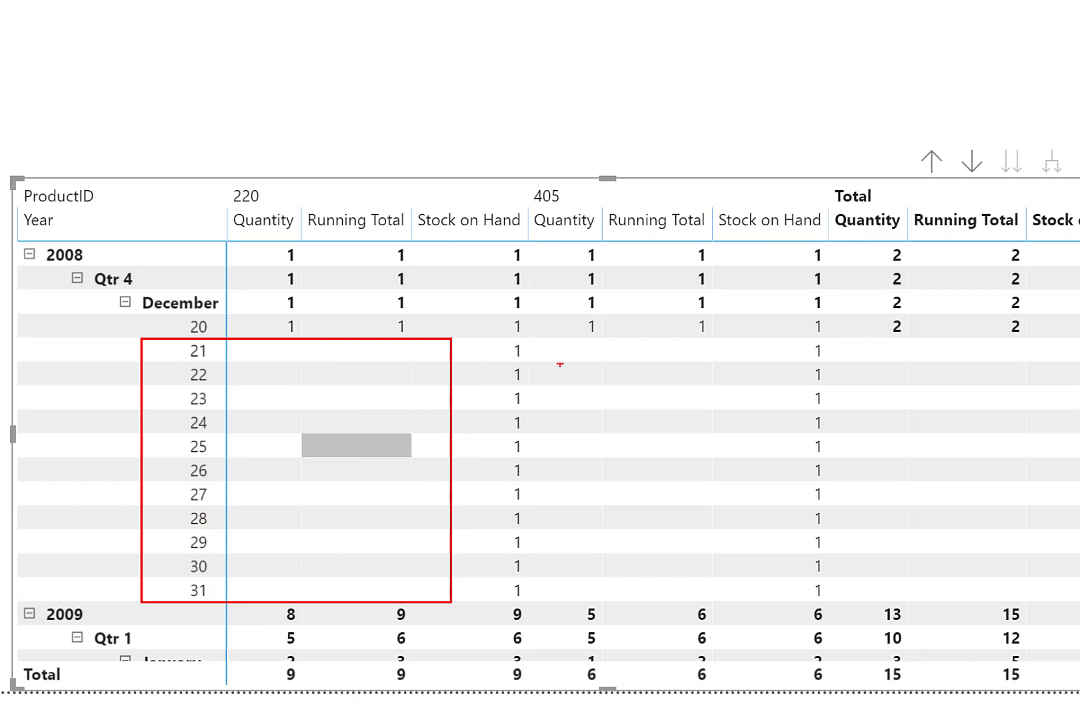
pyautogui.moveTo(463, 335); pyautogui.dragTo(529, 599)
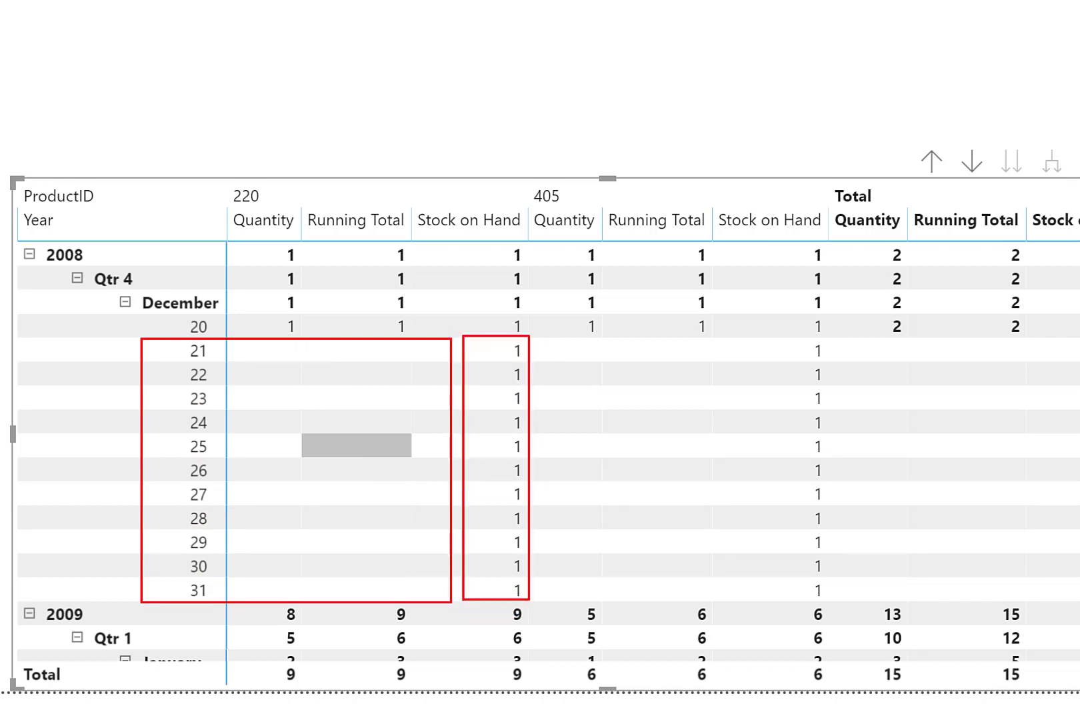
pyautogui.moveTo(493, 314); pyautogui.dragTo(532, 334)
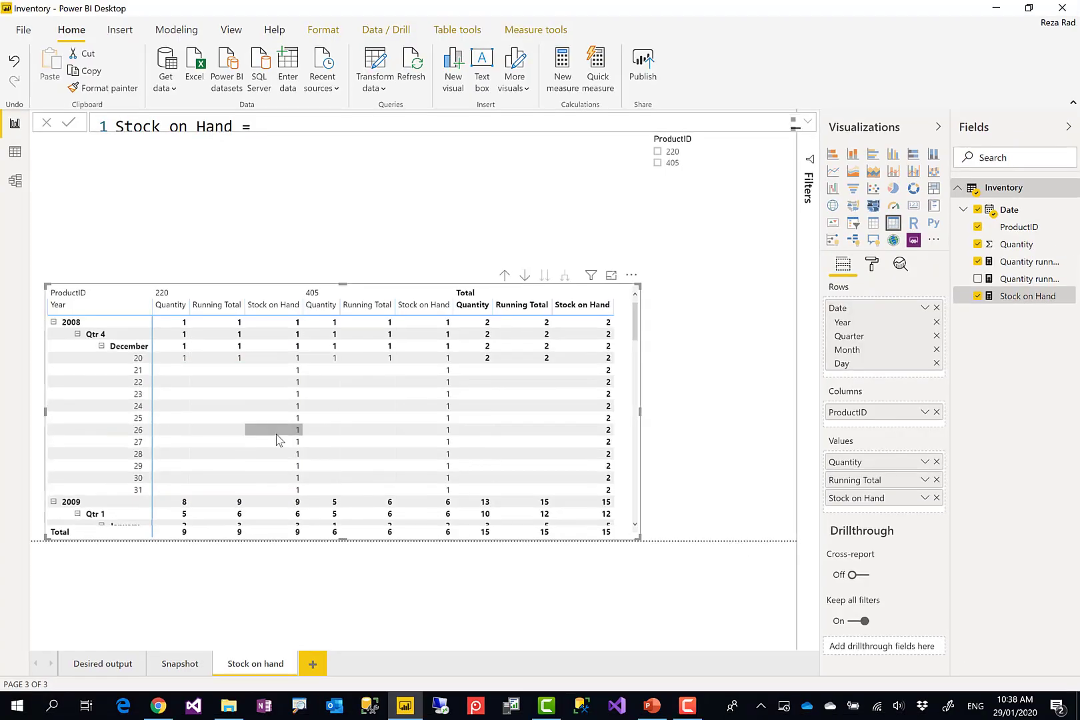
# Compare Stock on Hand with Quantity and Running Total for product 220 around 15 January 2009 in the matrix.
pyautogui.scroll(-5, 477, 491)
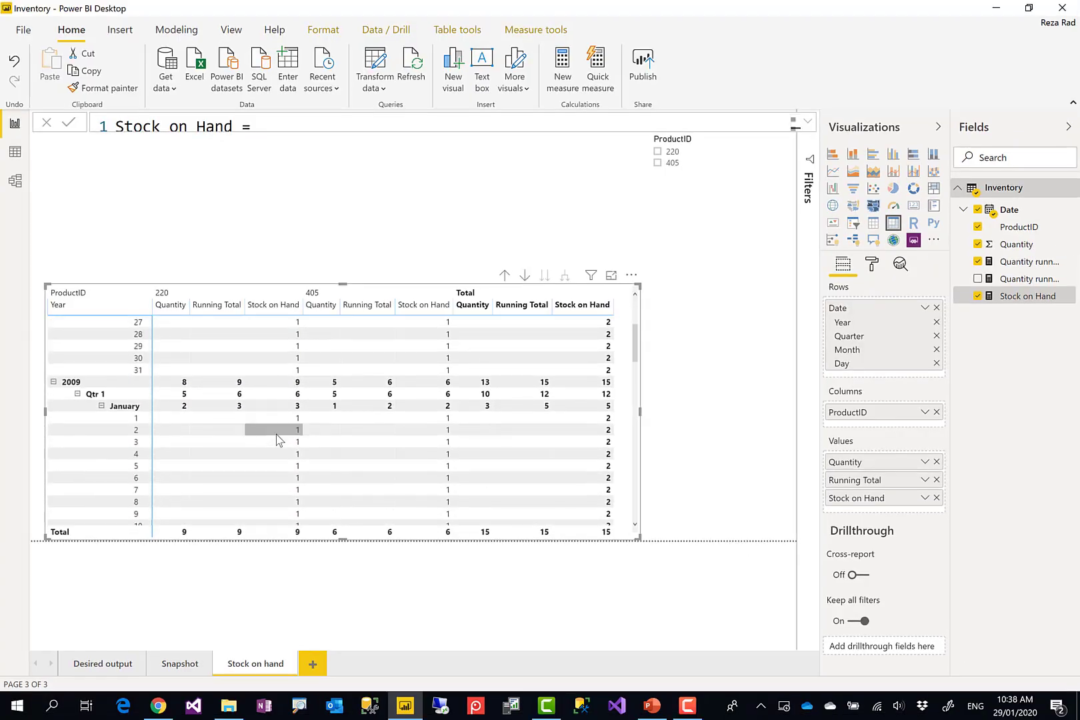
pyautogui.scroll(-7, 275, 444)
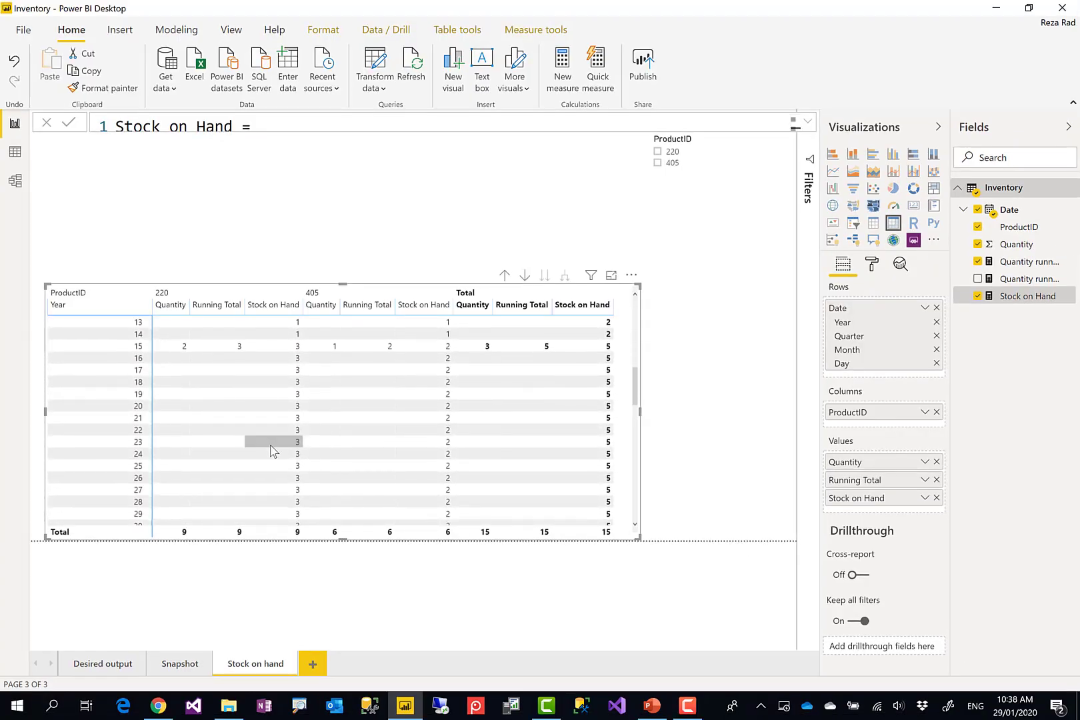
pyautogui.scroll(4, 272, 450)
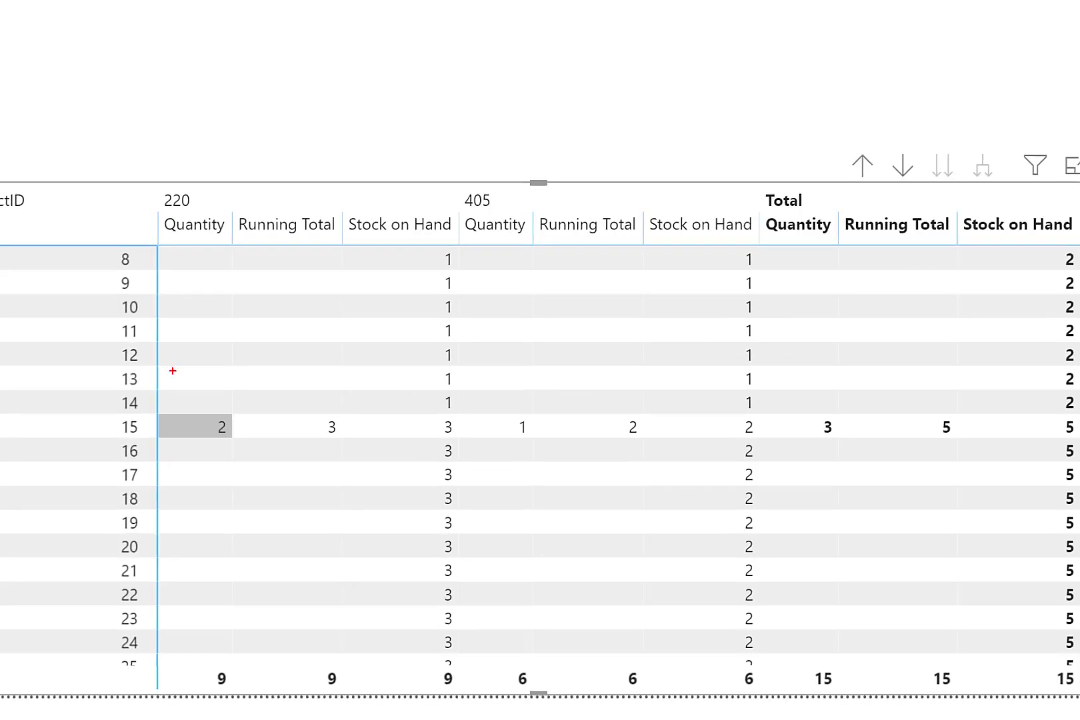
pyautogui.moveTo(162, 246)
pyautogui.mouseDown()
pyautogui.moveTo(367, 415)
pyautogui.moveTo(346, 414)
pyautogui.mouseUp()
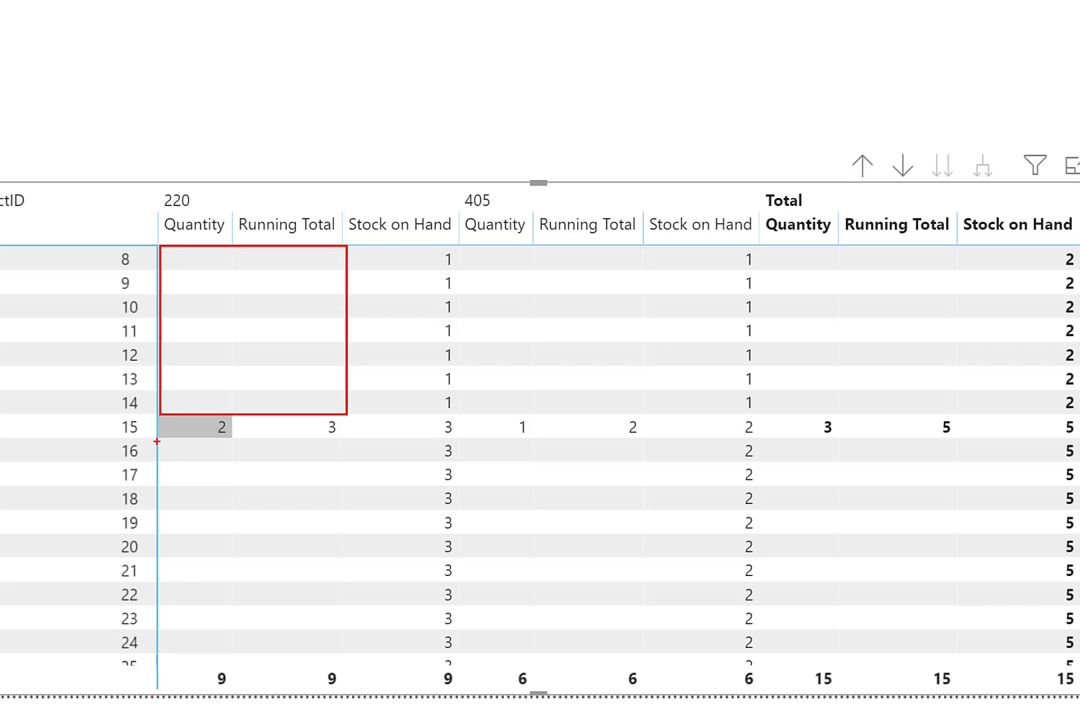
pyautogui.moveTo(163, 439)
pyautogui.mouseDown()
pyautogui.moveTo(352, 653)
pyautogui.moveTo(352, 673)
pyautogui.mouseUp()
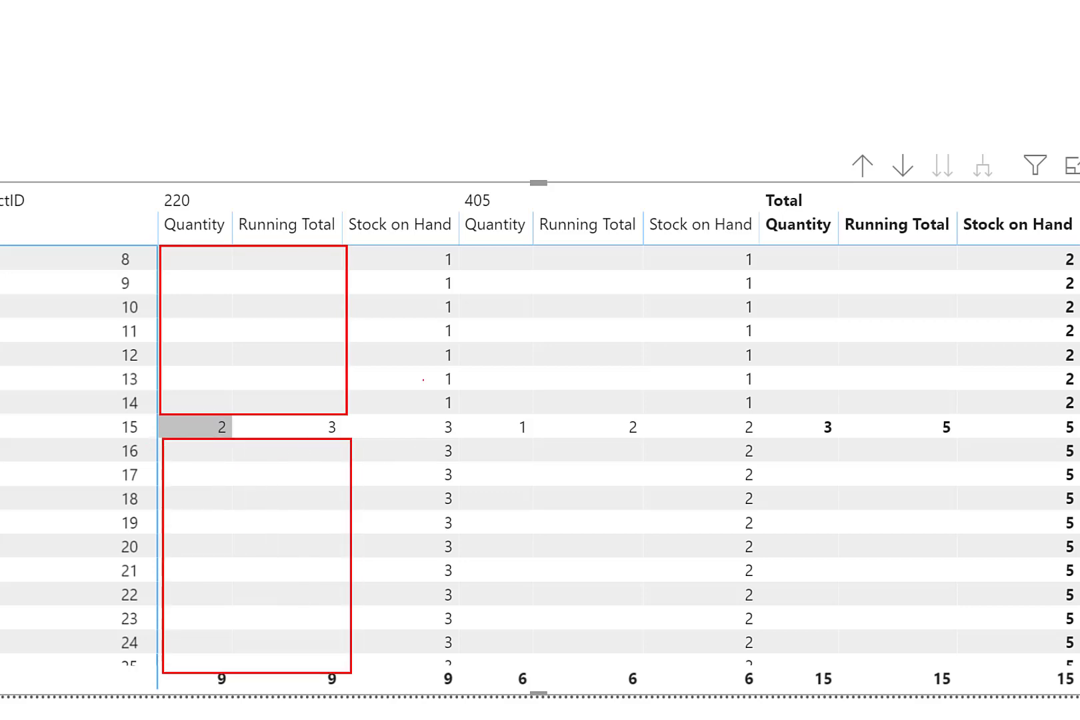
pyautogui.moveTo(353, 250)
pyautogui.mouseDown()
pyautogui.moveTo(412, 371)
pyautogui.moveTo(458, 688)
pyautogui.moveTo(460, 667)
pyautogui.mouseUp()
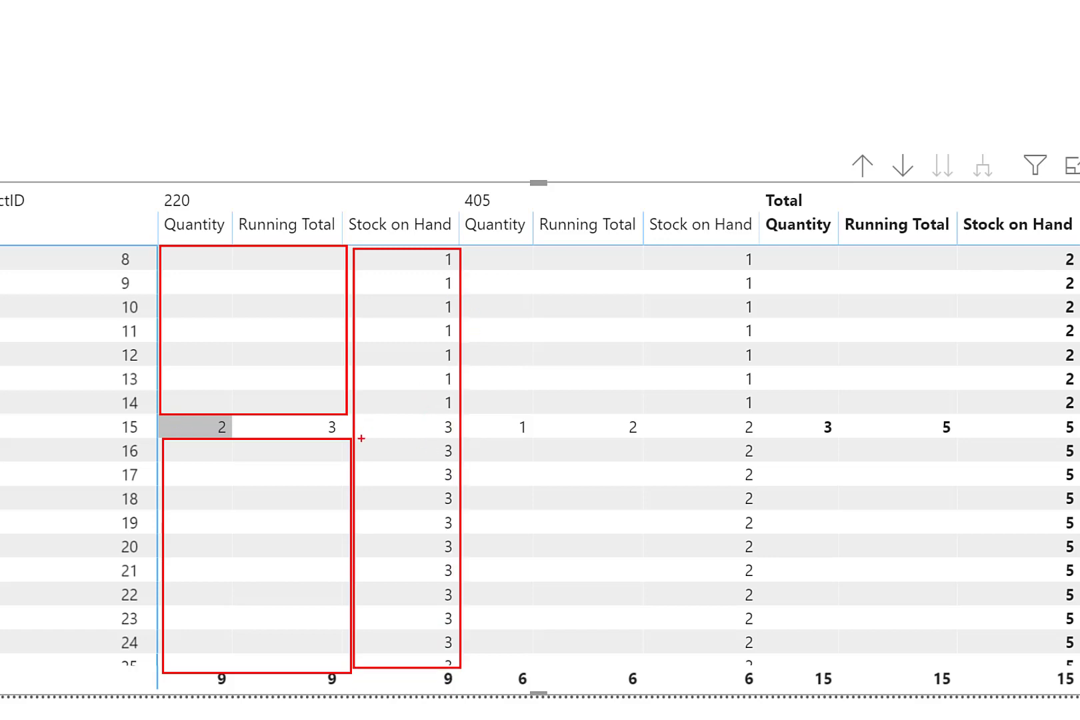
pyautogui.press('Escape')
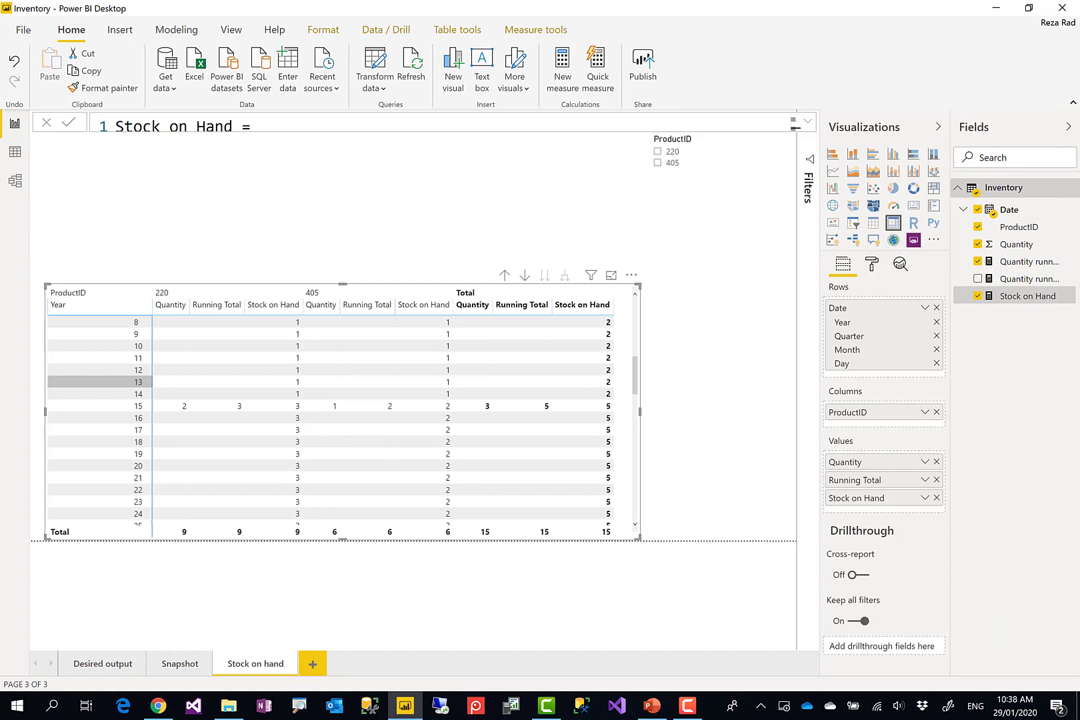
# Expand the formula editor and review the complete Stock on Hand measure expression, from the _currdate variable through the CALCULATE filter.
pyautogui.click(807, 124)
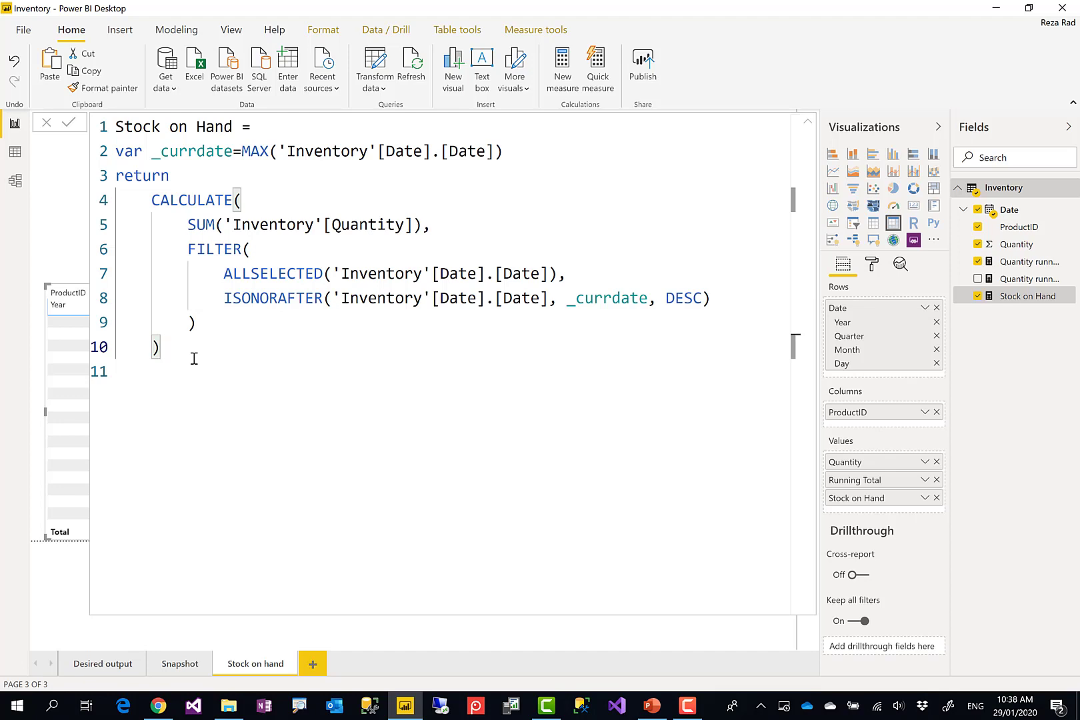
pyautogui.moveTo(184, 338); pyautogui.dragTo(112, 126)
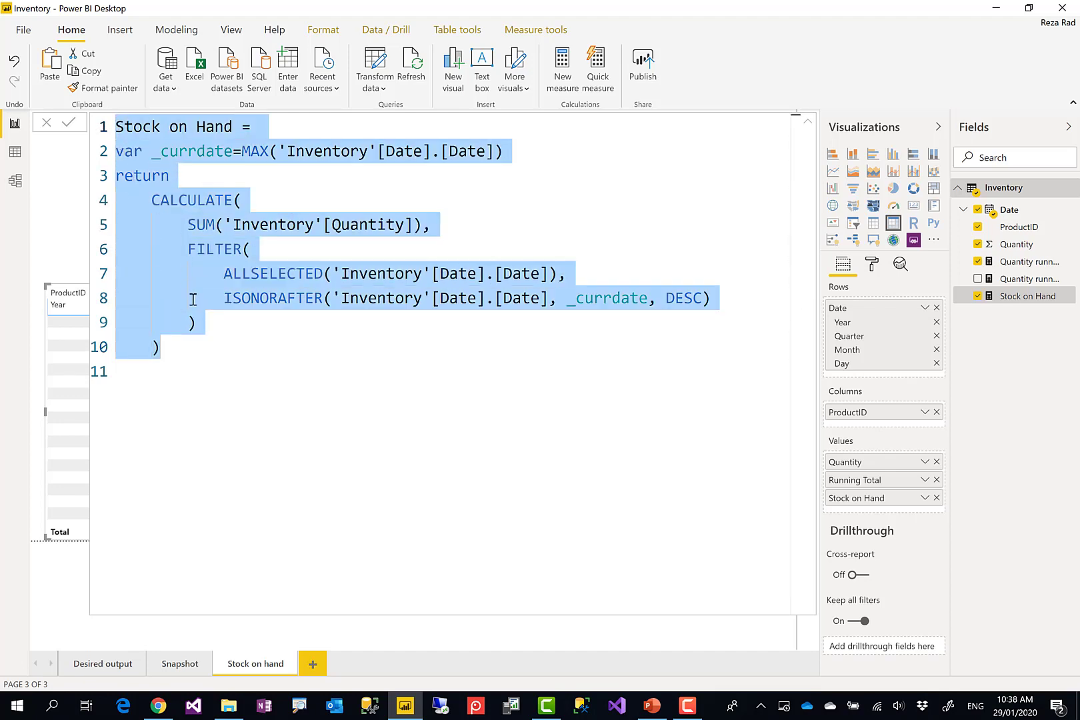
pyautogui.click(191, 353)
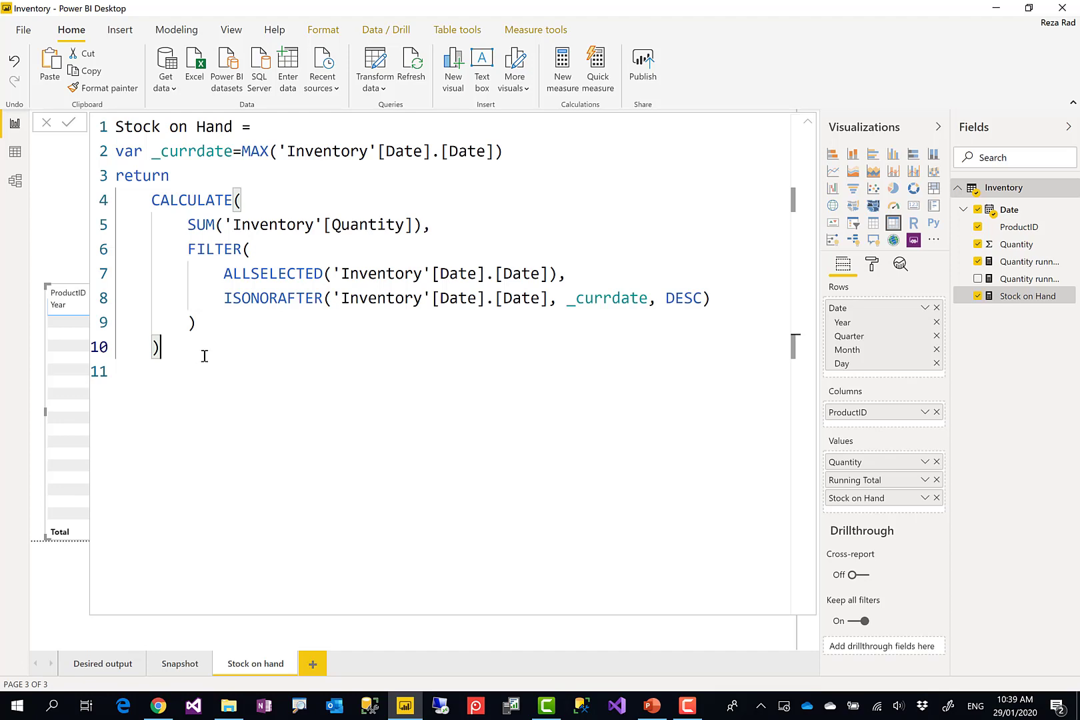
pyautogui.moveTo(204, 352); pyautogui.dragTo(117, 131)
pyautogui.click(181, 348)
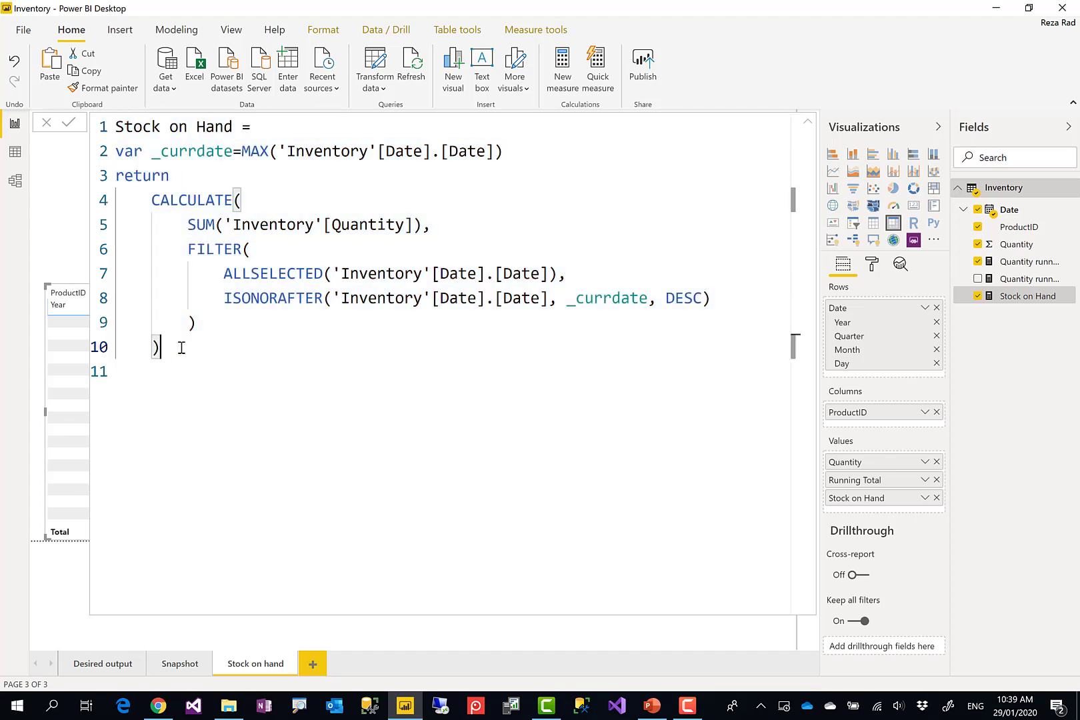